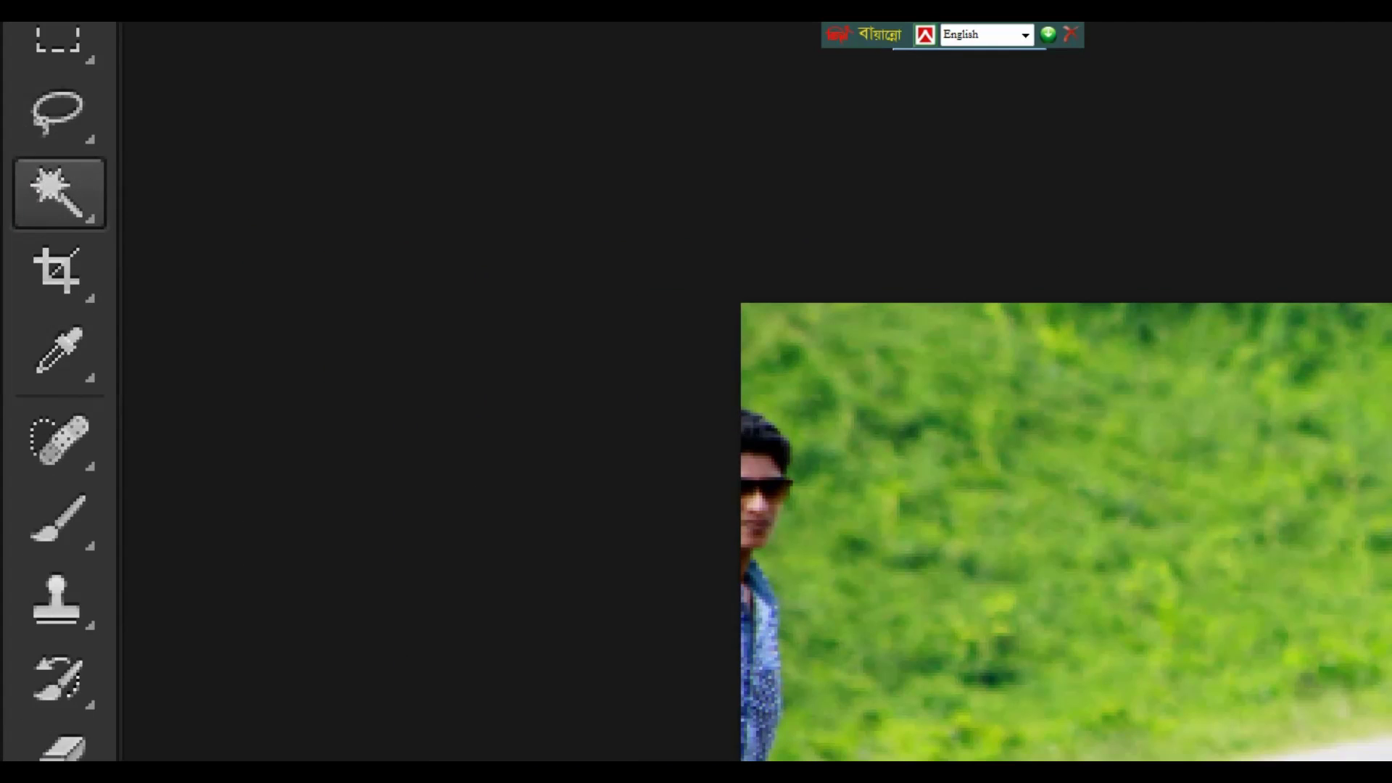
- Pick the Lasso tool and zoom in on the bystander at the left edge
{"action": "left_click", "coordinate": [29, 209]}
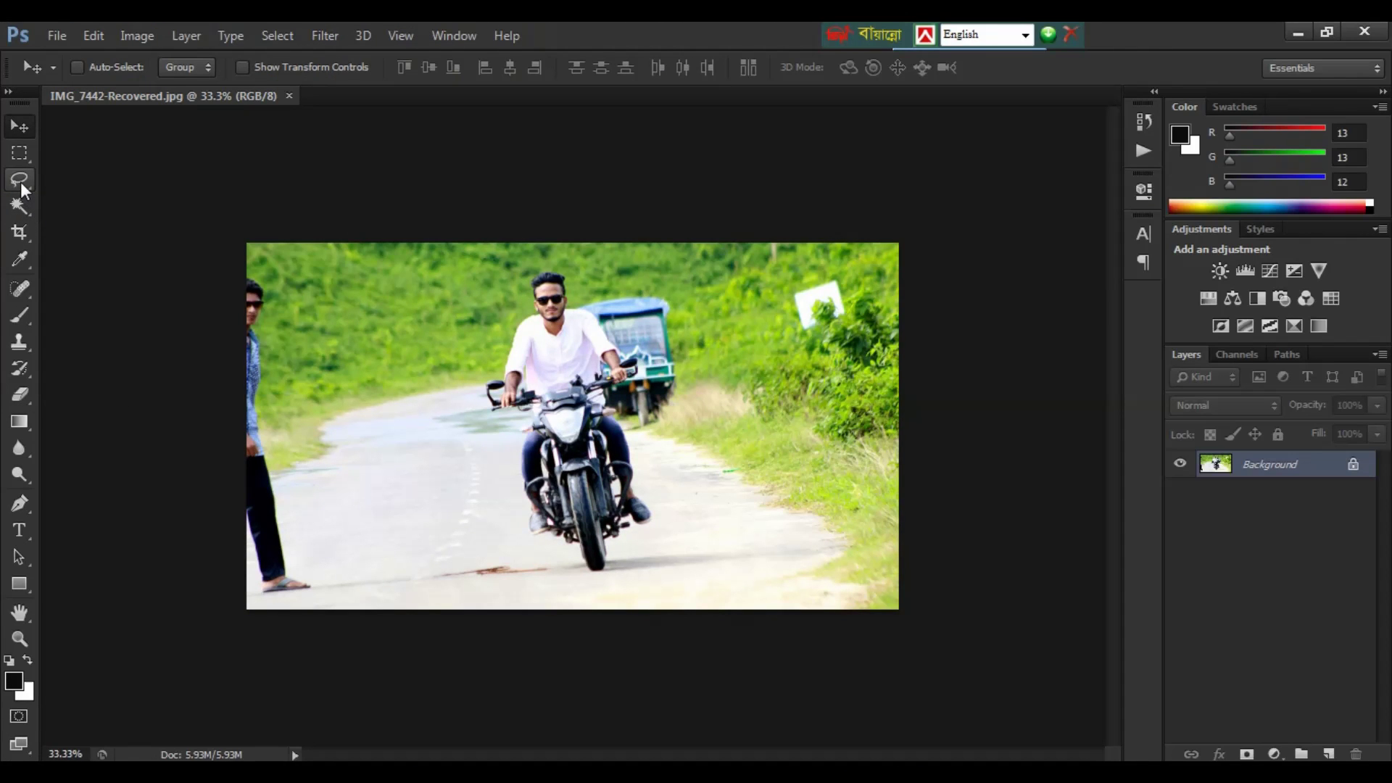
{"action": "left_click", "coordinate": [20, 180]}
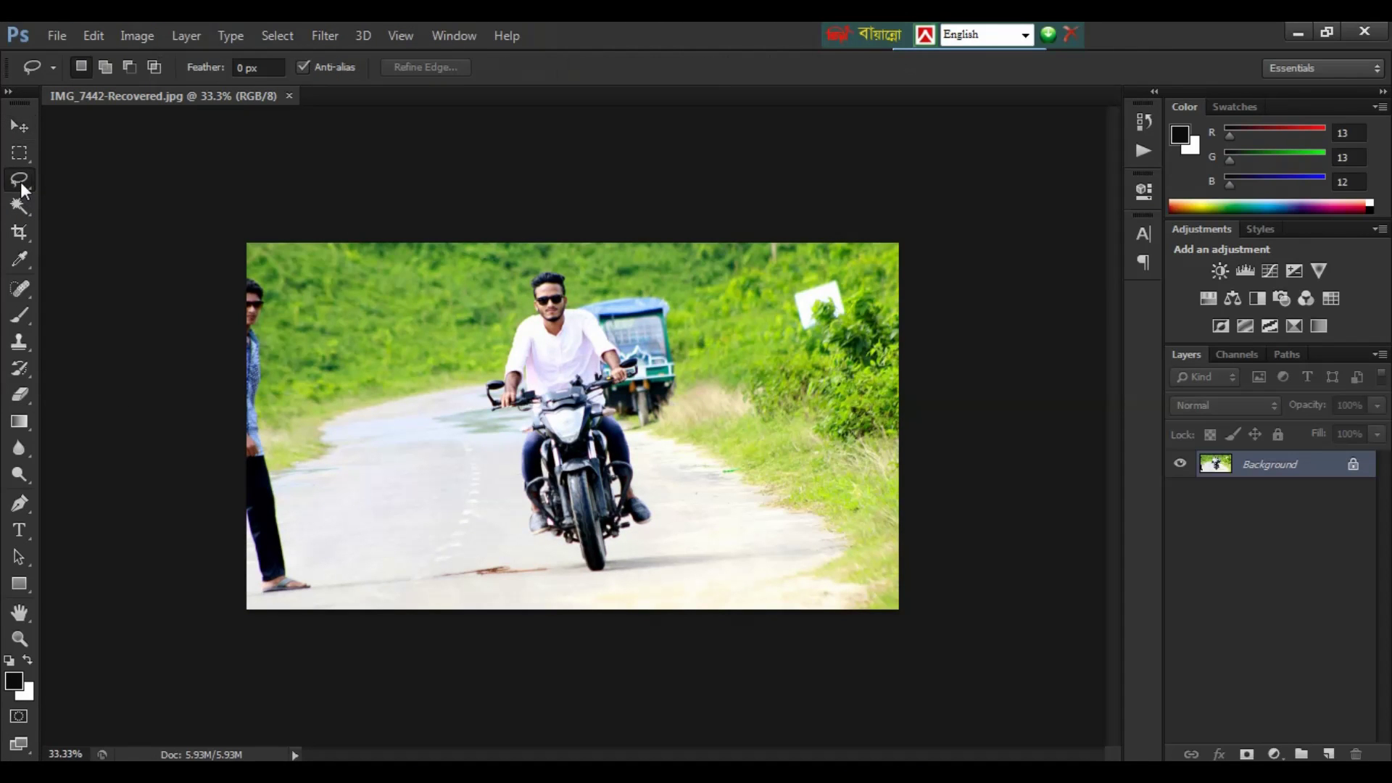
{"action": "key", "text": "ctrl+plus"}
{"action": "key", "text": "ctrl+plus"}
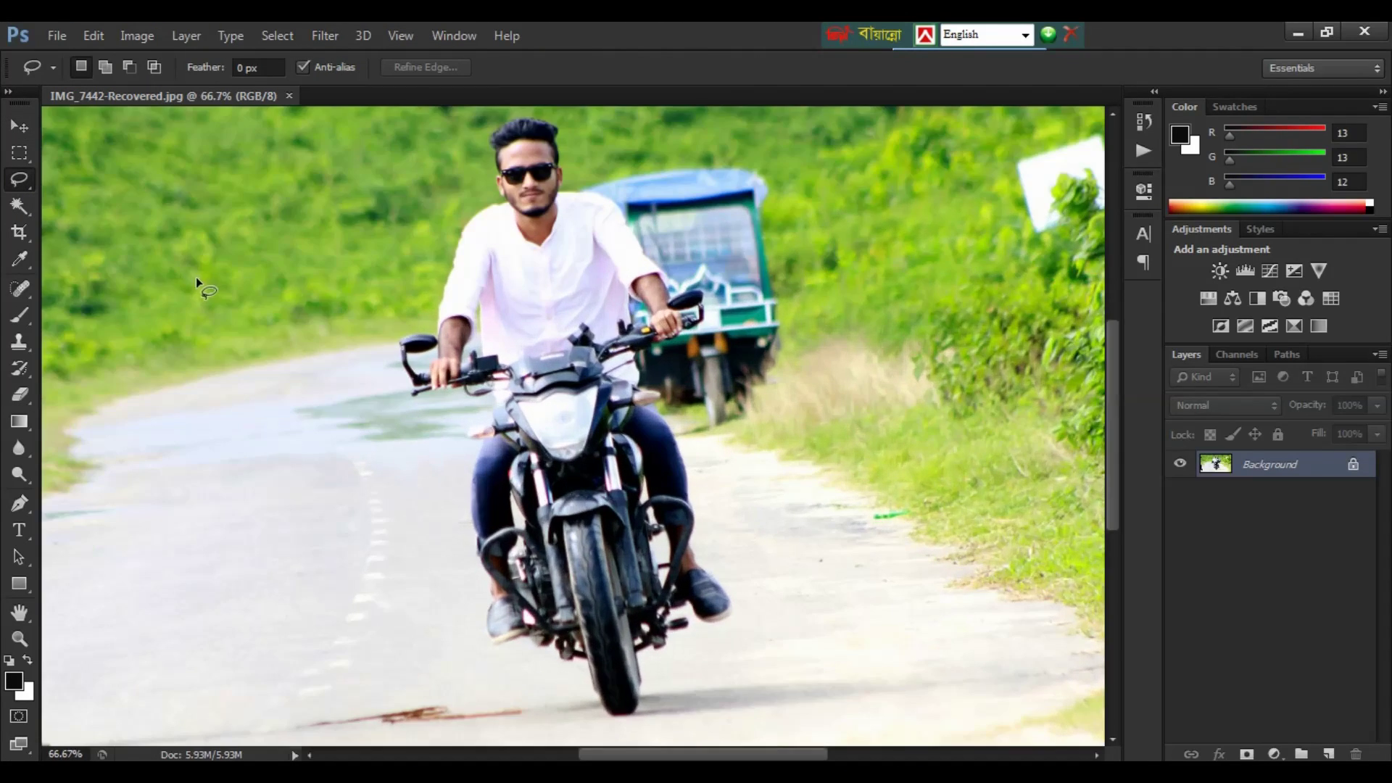
{"action": "mouse_move", "coordinate": [273, 320]}
{"action": "left_mouse_down"}
{"action": "mouse_move", "coordinate": [513, 342]}
{"action": "mouse_move", "coordinate": [553, 308]}
{"action": "left_mouse_up"}
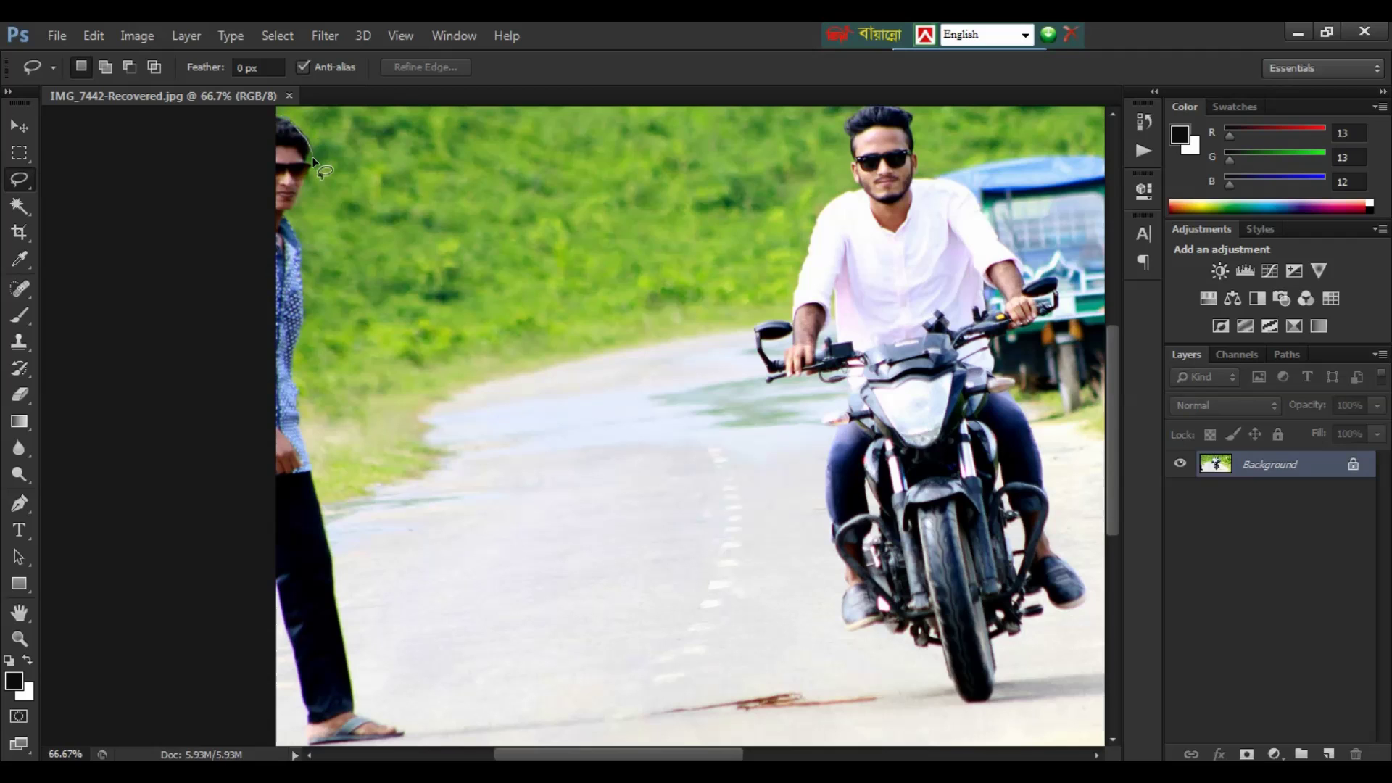
- Trace a loose outline from the bystander's head down past his foot, then zoom back out
{"action": "left_click_drag", "start_coordinate": [313, 159], "coordinate": [280, 116]}
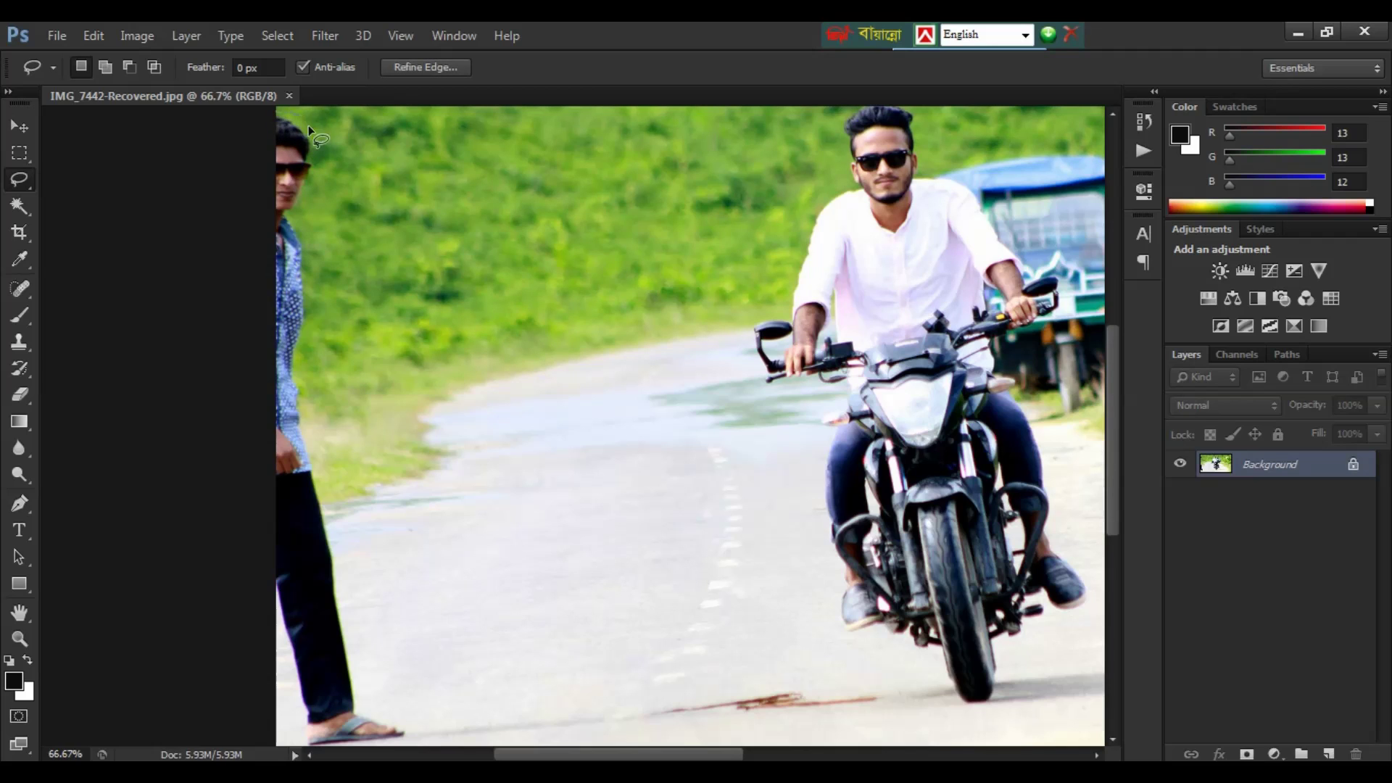
{"action": "left_click_drag", "start_coordinate": [316, 167], "coordinate": [315, 263]}
{"action": "mouse_move", "coordinate": [340, 470]}
{"action": "left_mouse_down"}
{"action": "mouse_move", "coordinate": [414, 687]}
{"action": "mouse_move", "coordinate": [410, 747]}
{"action": "mouse_move", "coordinate": [370, 758]}
{"action": "mouse_move", "coordinate": [254, 733]}
{"action": "mouse_move", "coordinate": [218, 358]}
{"action": "mouse_move", "coordinate": [227, 140]}
{"action": "mouse_move", "coordinate": [260, 114]}
{"action": "left_mouse_up"}
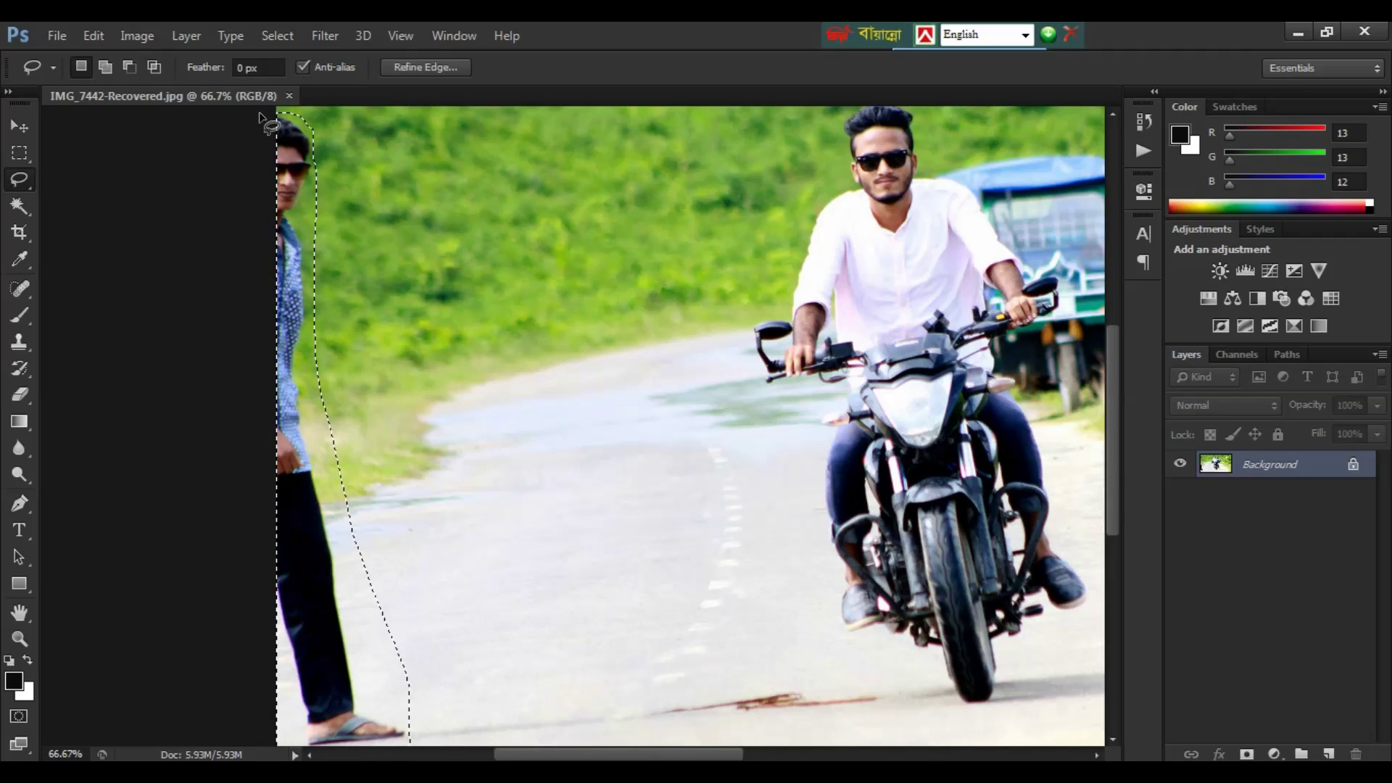
{"action": "key", "text": "ctrl+minus"}
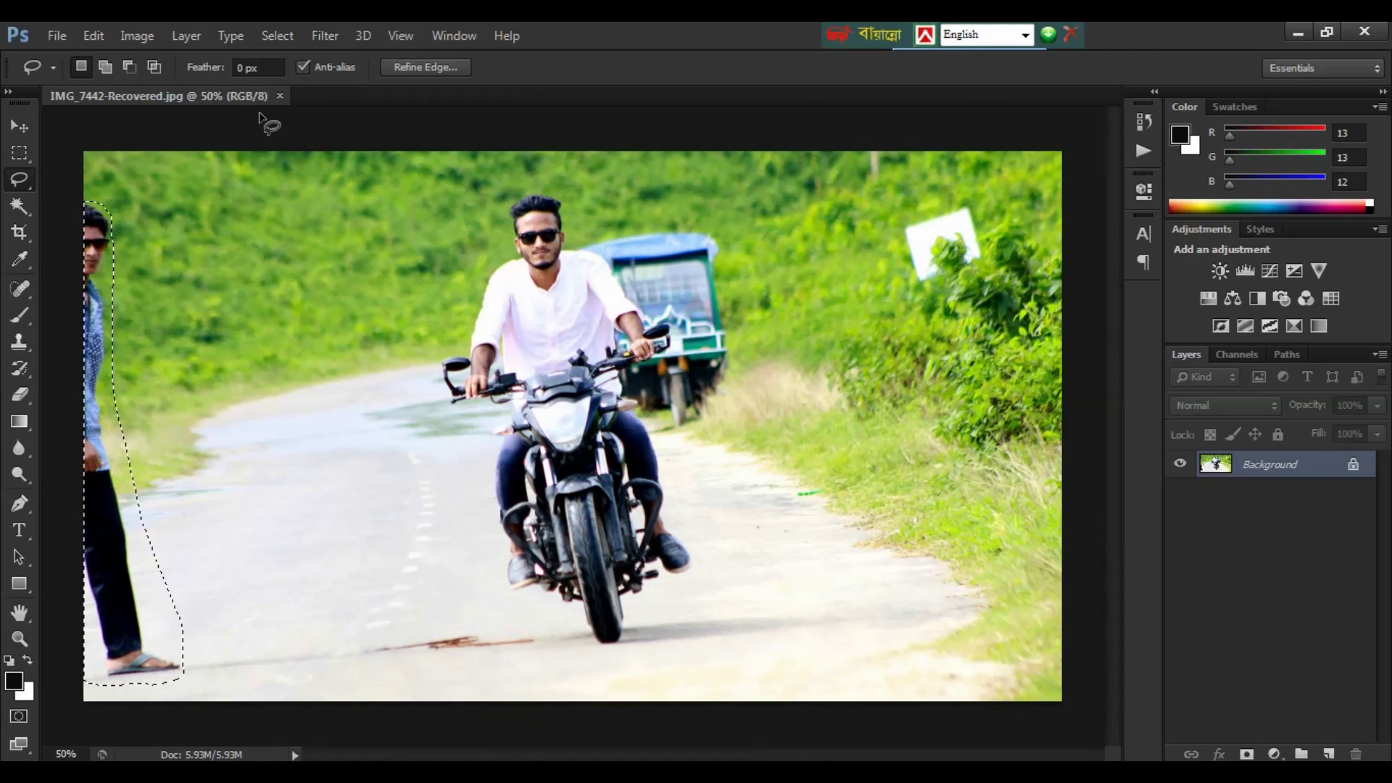
{"action": "key", "text": "ctrl+minus"}
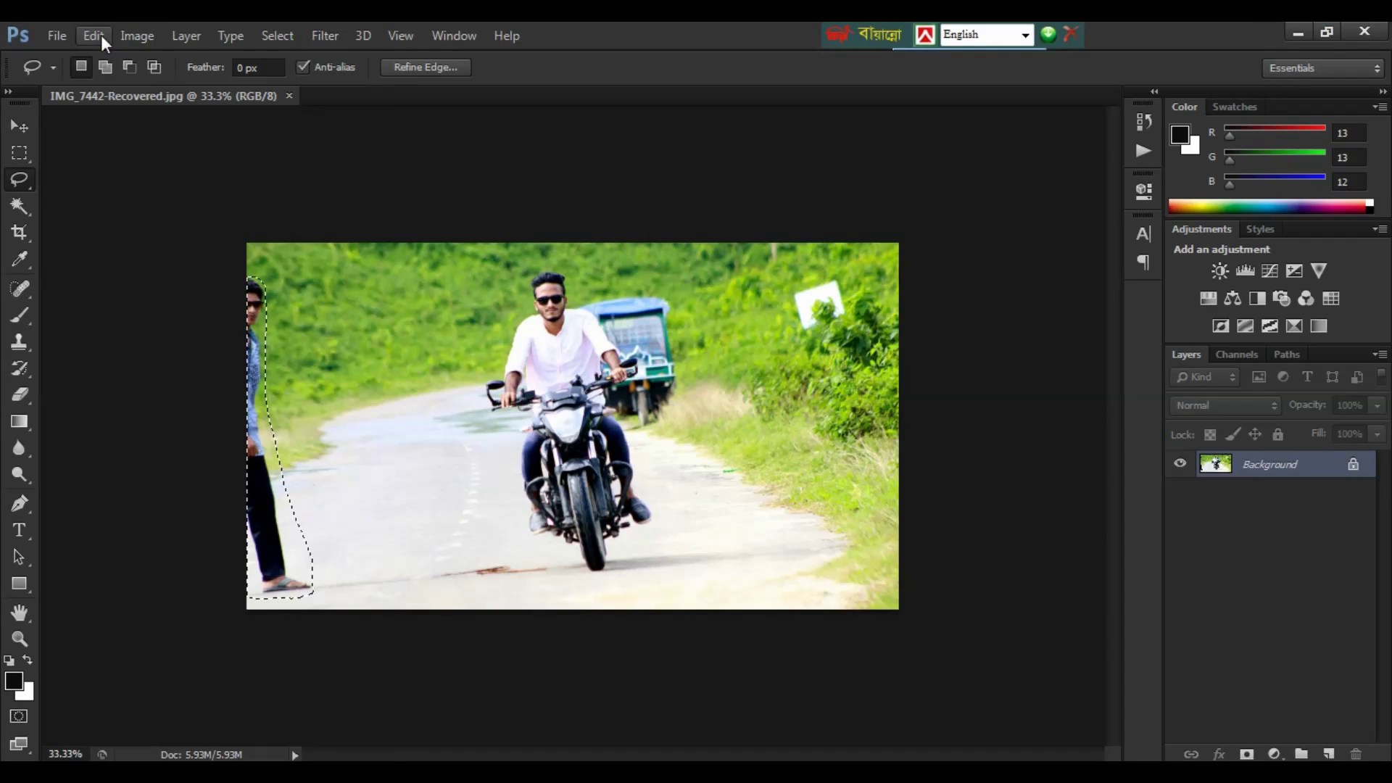
- Fill the selection using Content-Aware, Normal mode, 100% opacity to erase the bystander
{"action": "left_click", "coordinate": [102, 35]}
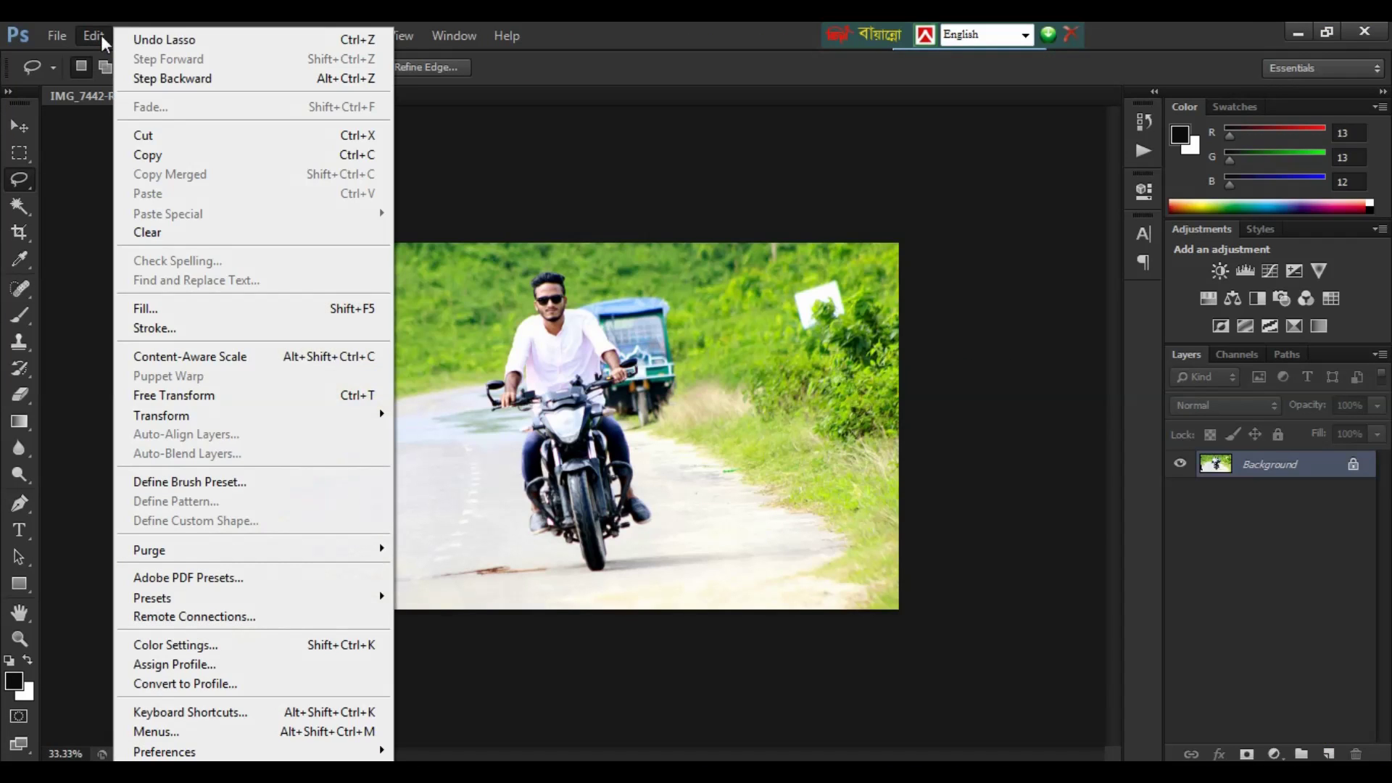
{"action": "left_click", "coordinate": [182, 314]}
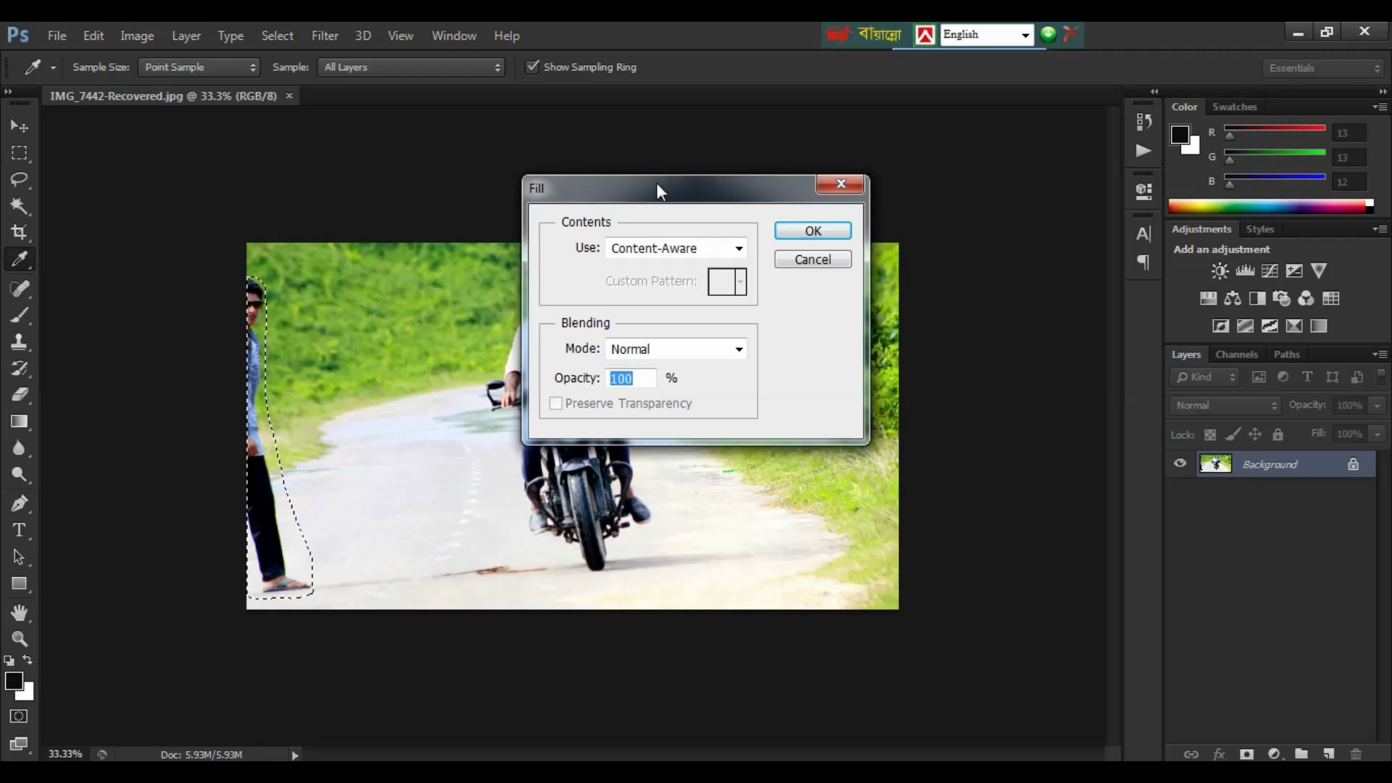
{"action": "left_click_drag", "start_coordinate": [657, 184], "coordinate": [598, 200]}
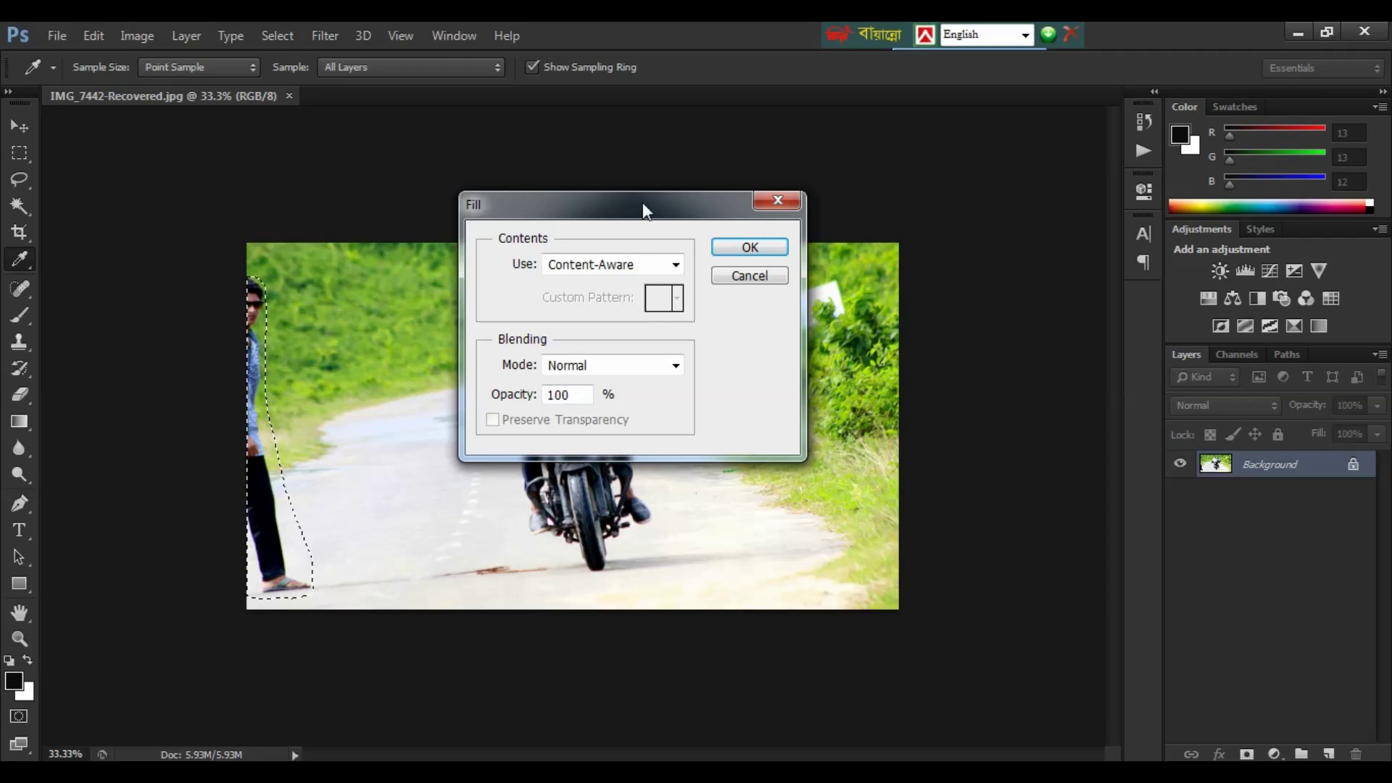
{"action": "left_click_drag", "start_coordinate": [643, 210], "coordinate": [607, 217]}
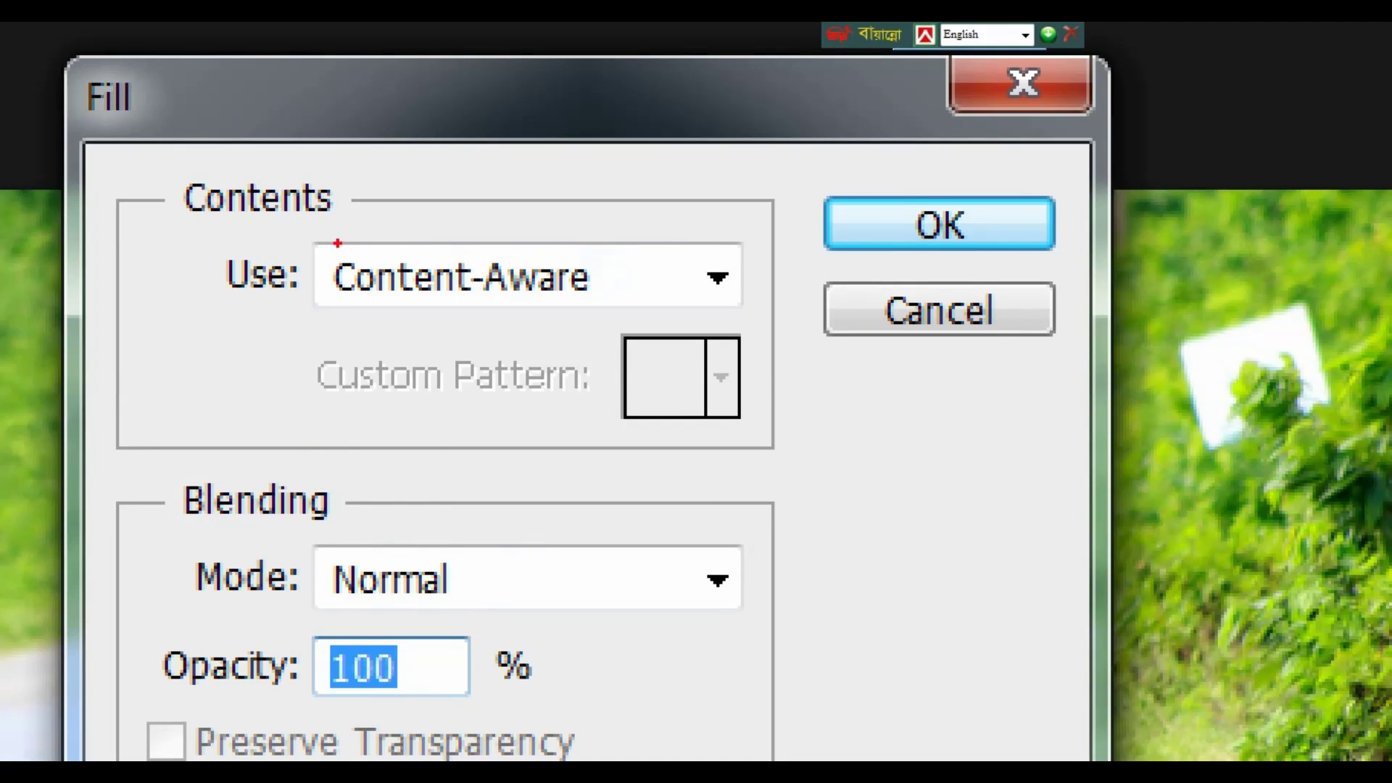
{"action": "left_click_drag", "start_coordinate": [216, 243], "coordinate": [744, 348]}
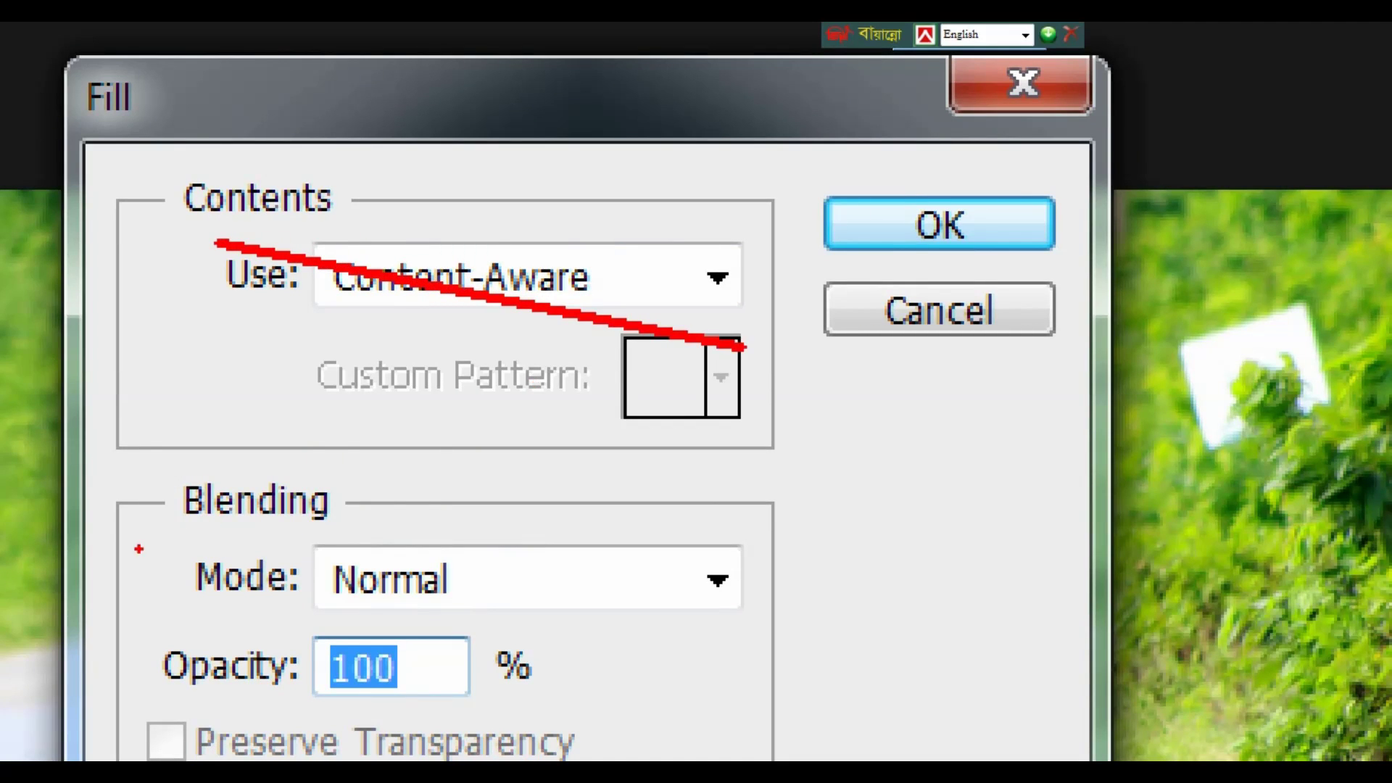
{"action": "left_click_drag", "start_coordinate": [205, 524], "coordinate": [459, 599]}
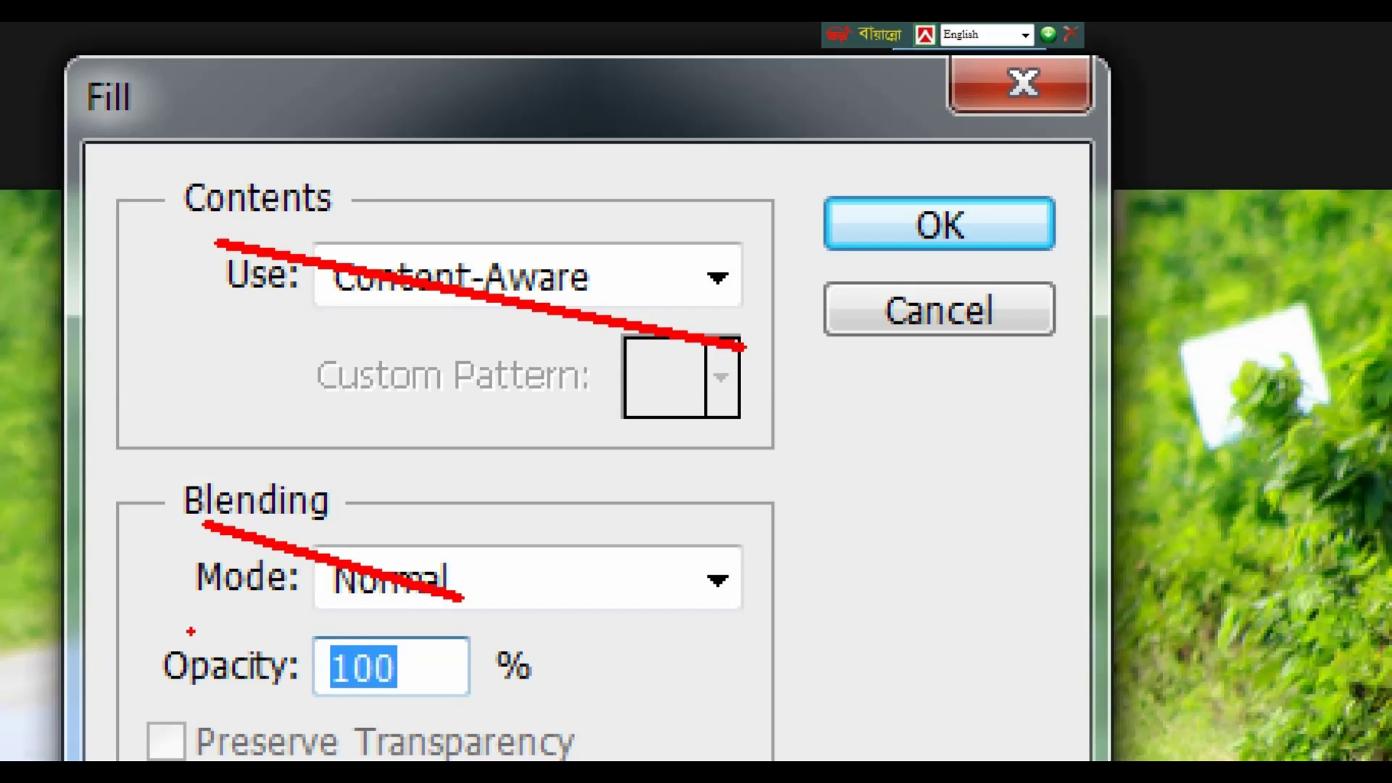
{"action": "mouse_move", "coordinate": [169, 628]}
{"action": "left_mouse_down"}
{"action": "mouse_move", "coordinate": [367, 690]}
{"action": "mouse_move", "coordinate": [473, 697]}
{"action": "left_mouse_up"}
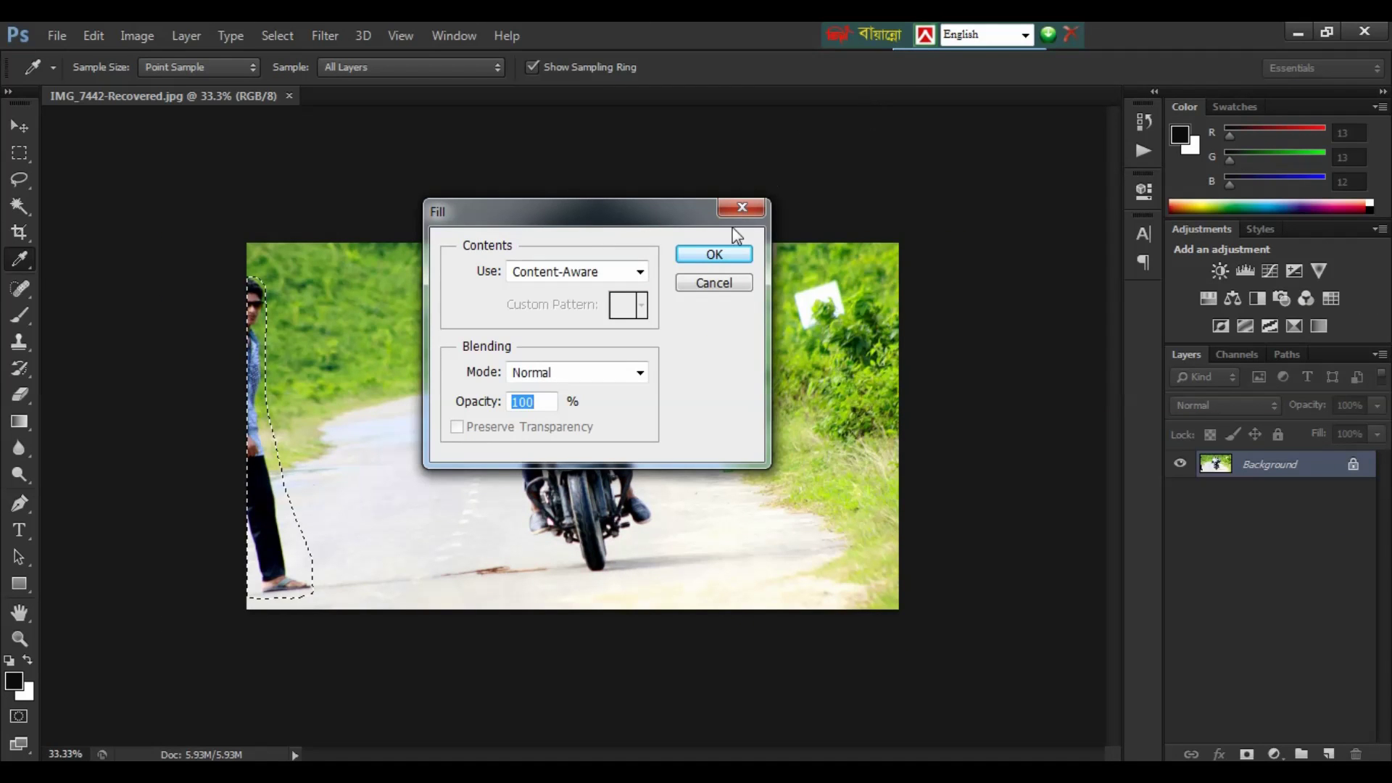
{"action": "left_click", "coordinate": [713, 255]}
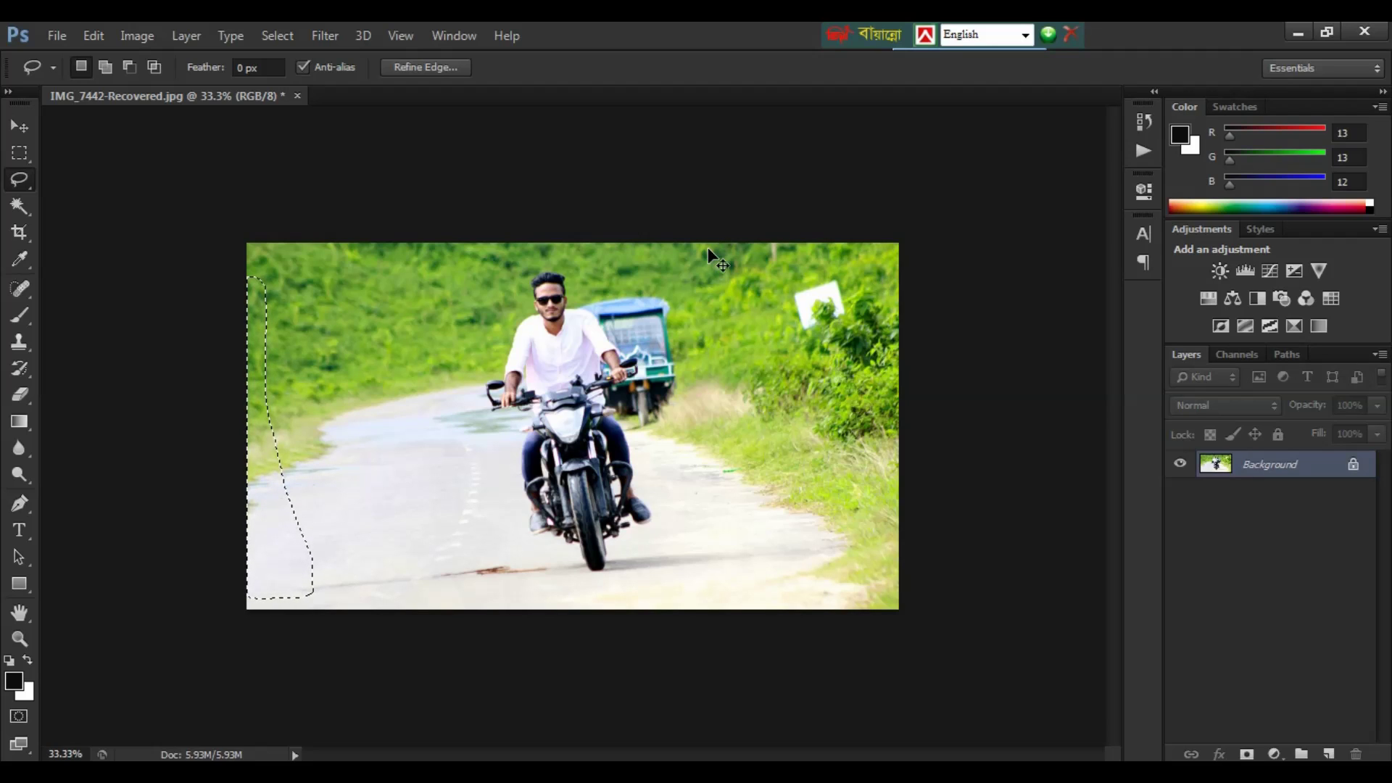
- Deselect the filled area and mark the spot beside the rider's arm
{"action": "key", "text": "ctrl+d"}
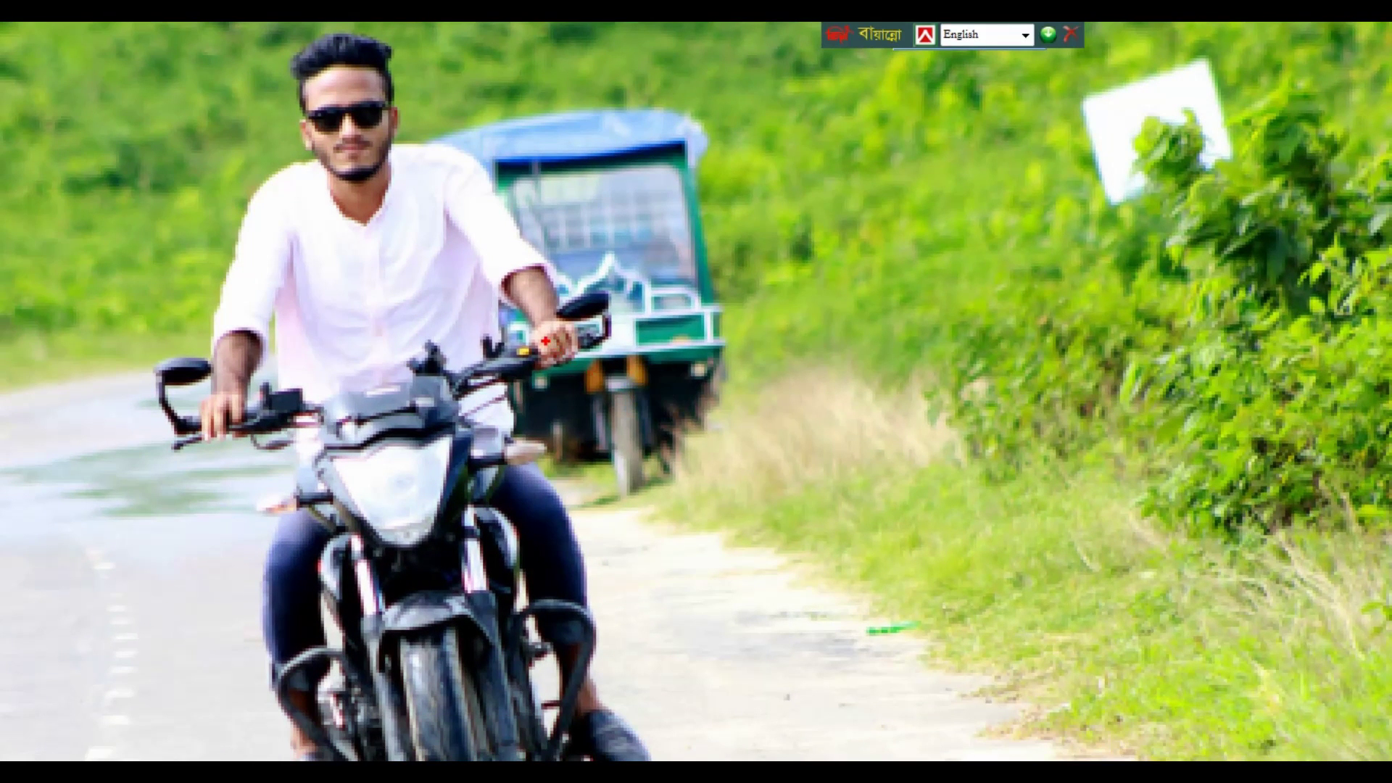
{"action": "left_click_drag", "start_coordinate": [496, 299], "coordinate": [521, 341]}
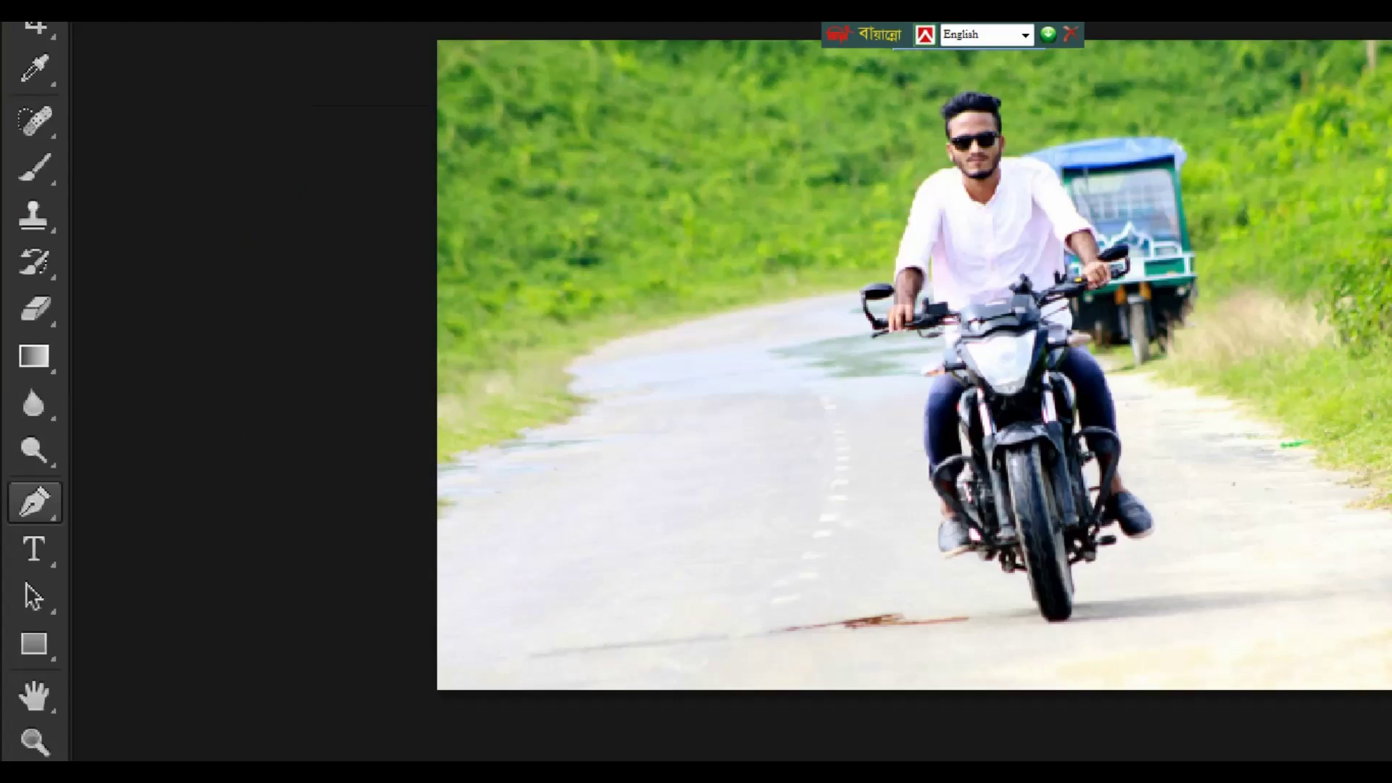
- Pick the Pen tool and zoom in on the rider's arm and handlebar
{"action": "left_click", "coordinate": [25, 507]}
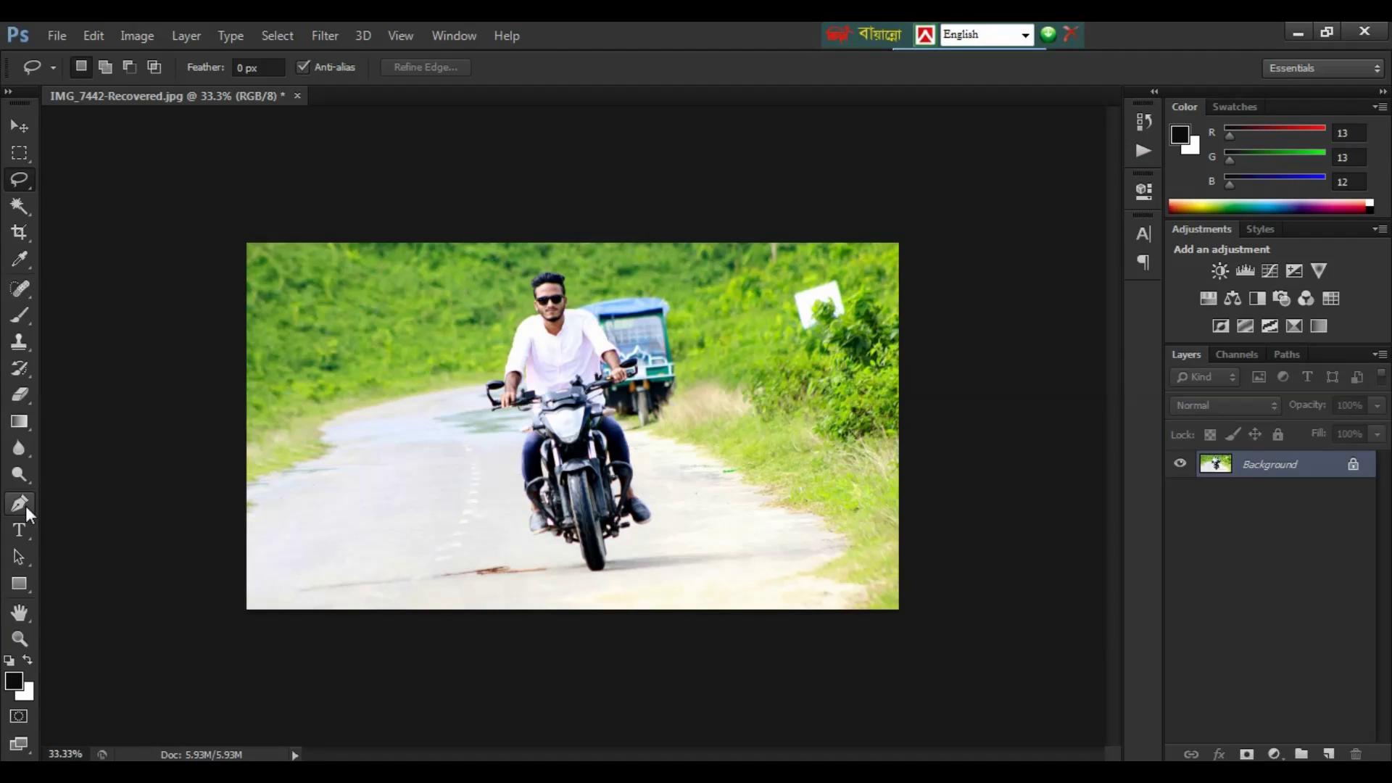
{"action": "left_click", "coordinate": [25, 506]}
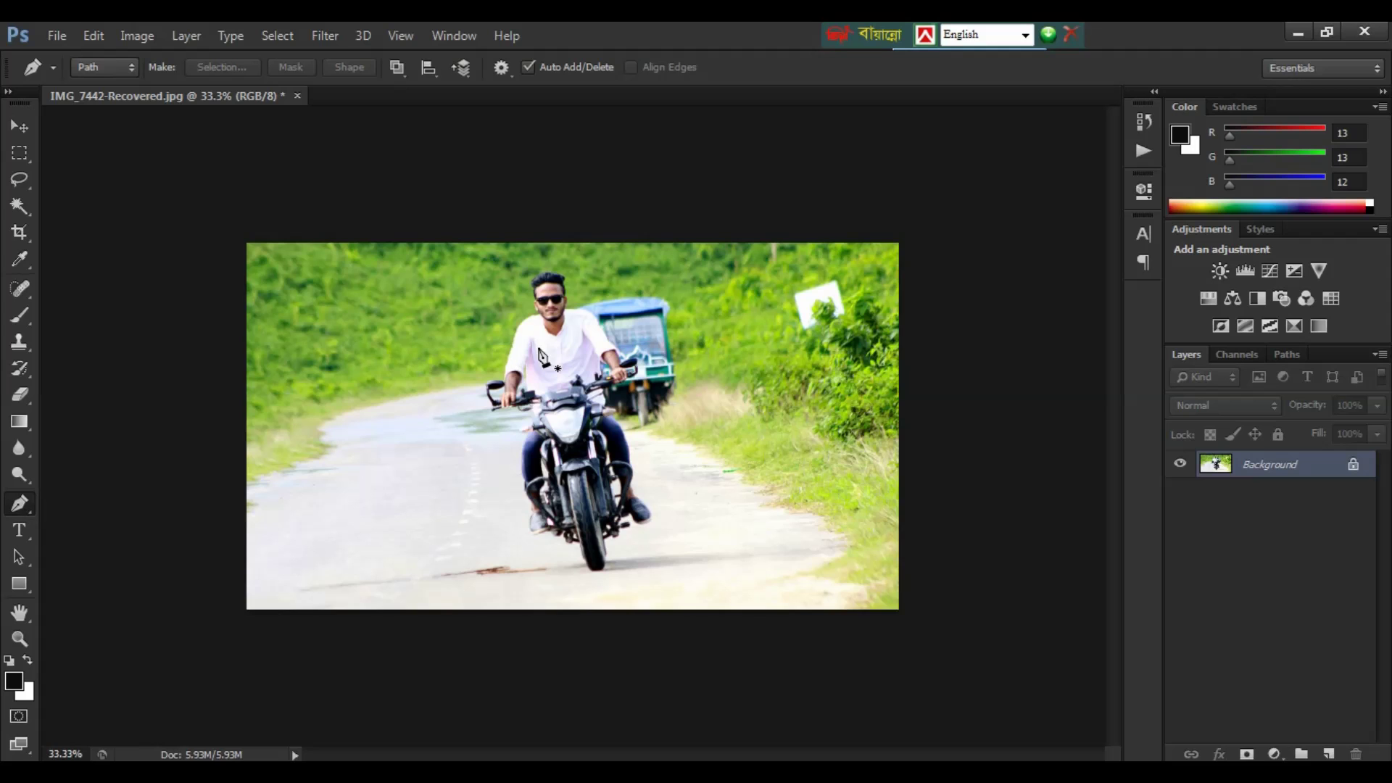
{"action": "scroll", "coordinate": [541, 355], "scroll_direction": "up", "scroll_amount": 3}
{"action": "scroll", "coordinate": [541, 355], "scroll_direction": "up", "scroll_amount": 1}
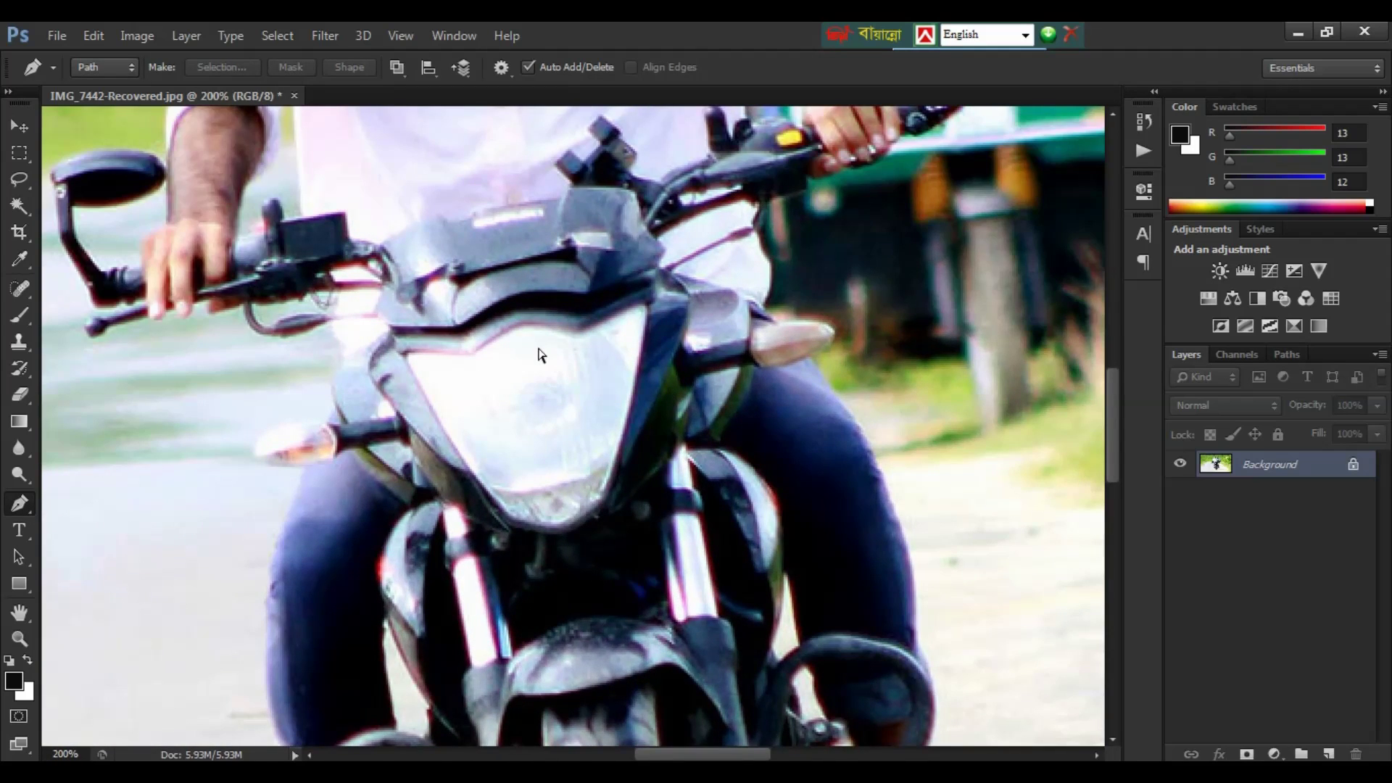
{"action": "scroll", "coordinate": [637, 348], "scroll_direction": "up", "scroll_amount": 1}
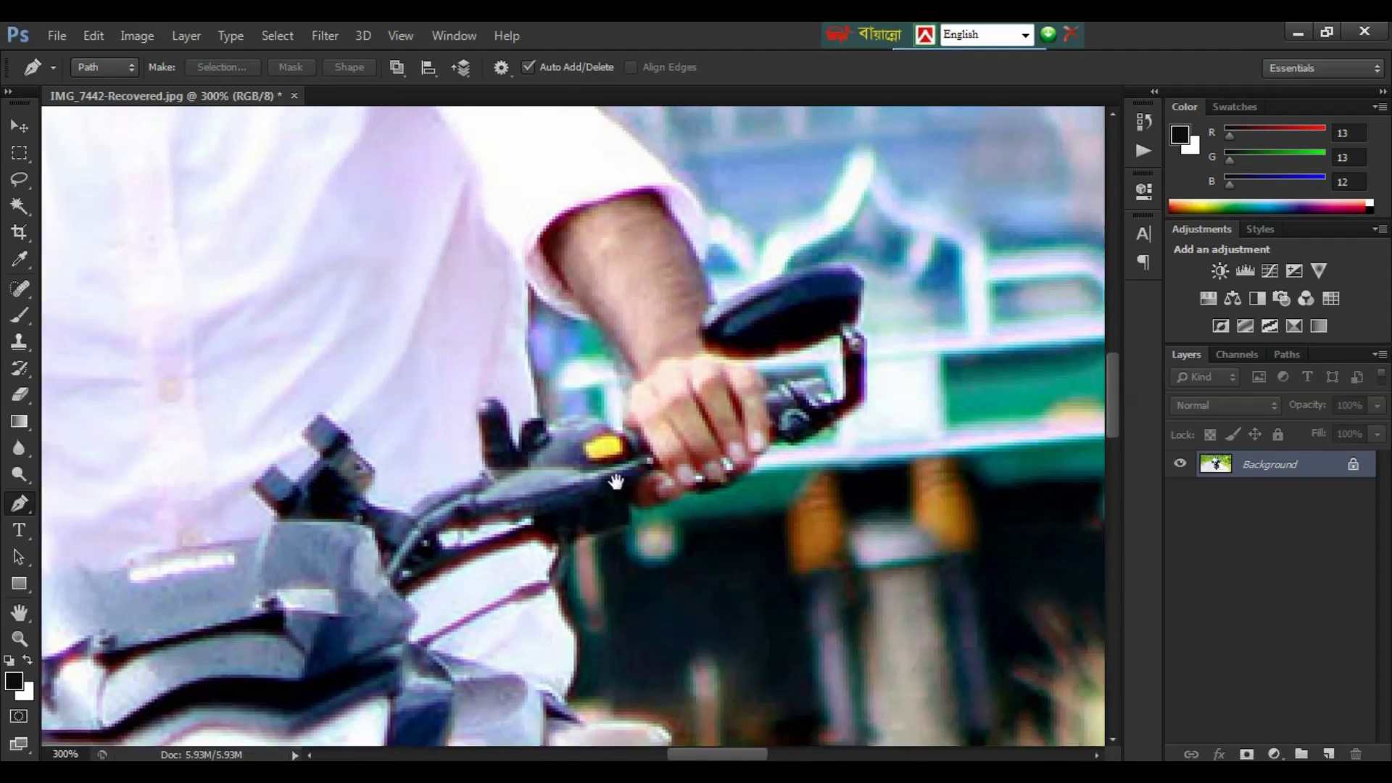
{"action": "left_click_drag", "start_coordinate": [590, 449], "coordinate": [517, 466]}
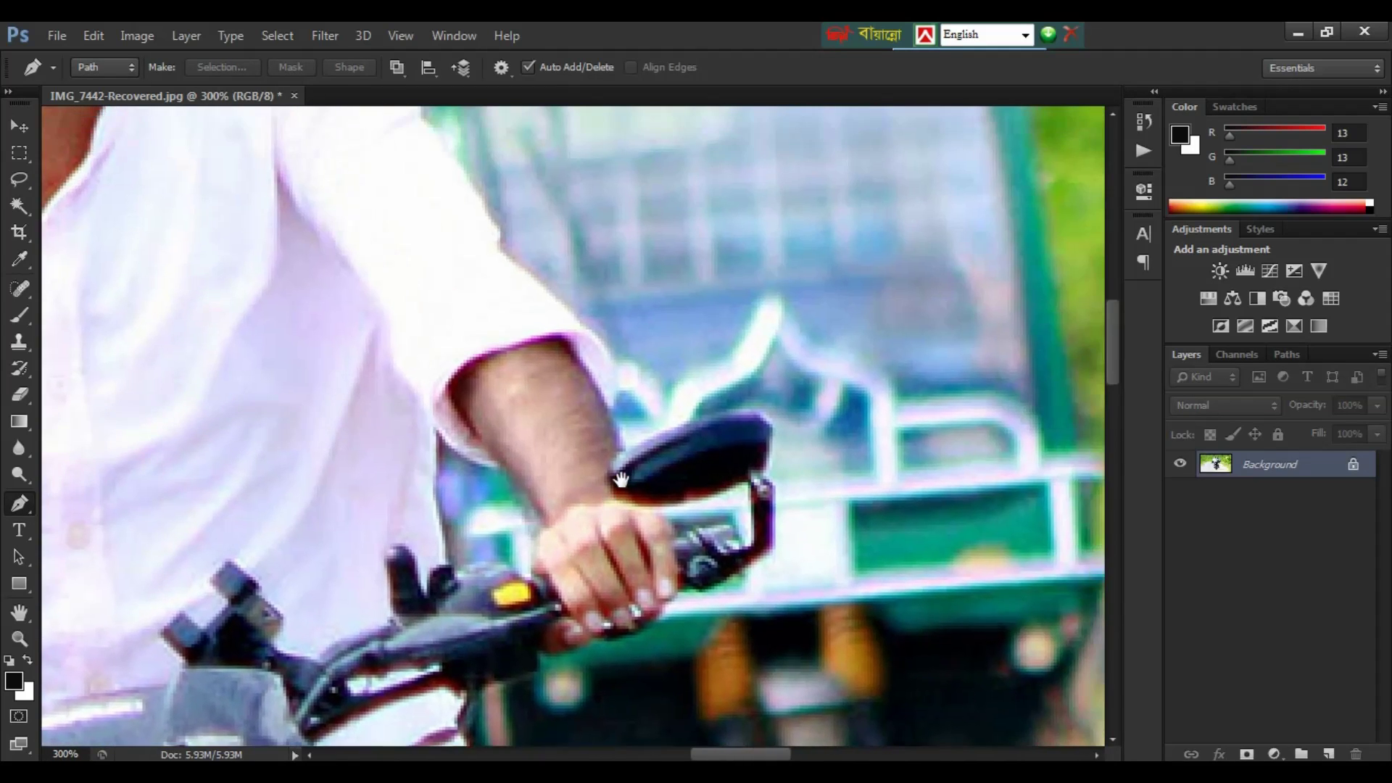
- Place Pen path points along the rider's sleeve, arm and around the handlebar end
{"action": "left_click", "coordinate": [440, 439]}
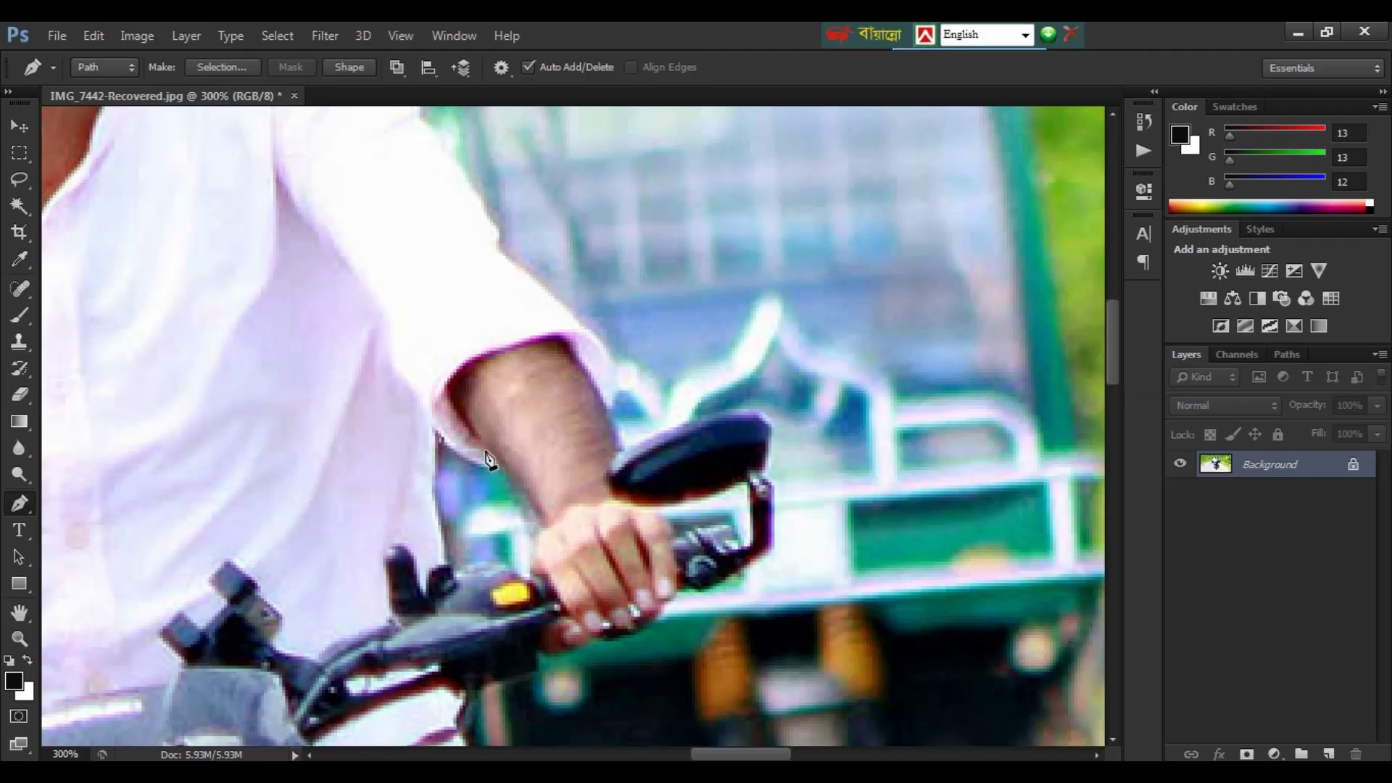
{"action": "left_click", "coordinate": [497, 464]}
{"action": "left_click", "coordinate": [446, 569]}
{"action": "left_click", "coordinate": [661, 512]}
{"action": "left_click_drag", "start_coordinate": [642, 482], "coordinate": [573, 308]}
{"action": "left_click", "coordinate": [674, 310]}
{"action": "left_click", "coordinate": [679, 366]}
{"action": "left_click_drag", "start_coordinate": [759, 457], "coordinate": [808, 335]}
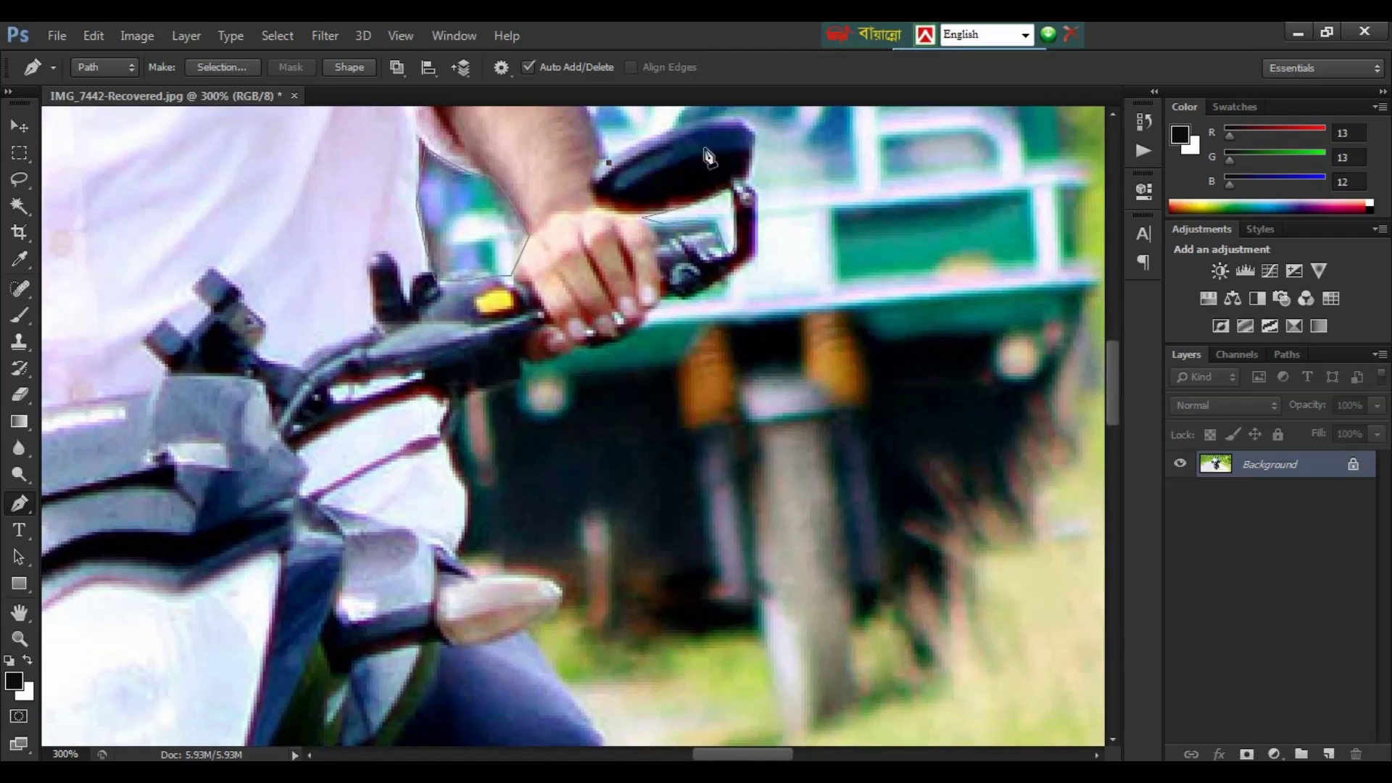
{"action": "left_click", "coordinate": [728, 276]}
{"action": "left_click", "coordinate": [707, 288]}
- Add the closing path point at the shoulder and zoom out to check the outline
{"action": "key", "text": "ctrl+minus"}
{"action": "key", "text": "ctrl+minus"}
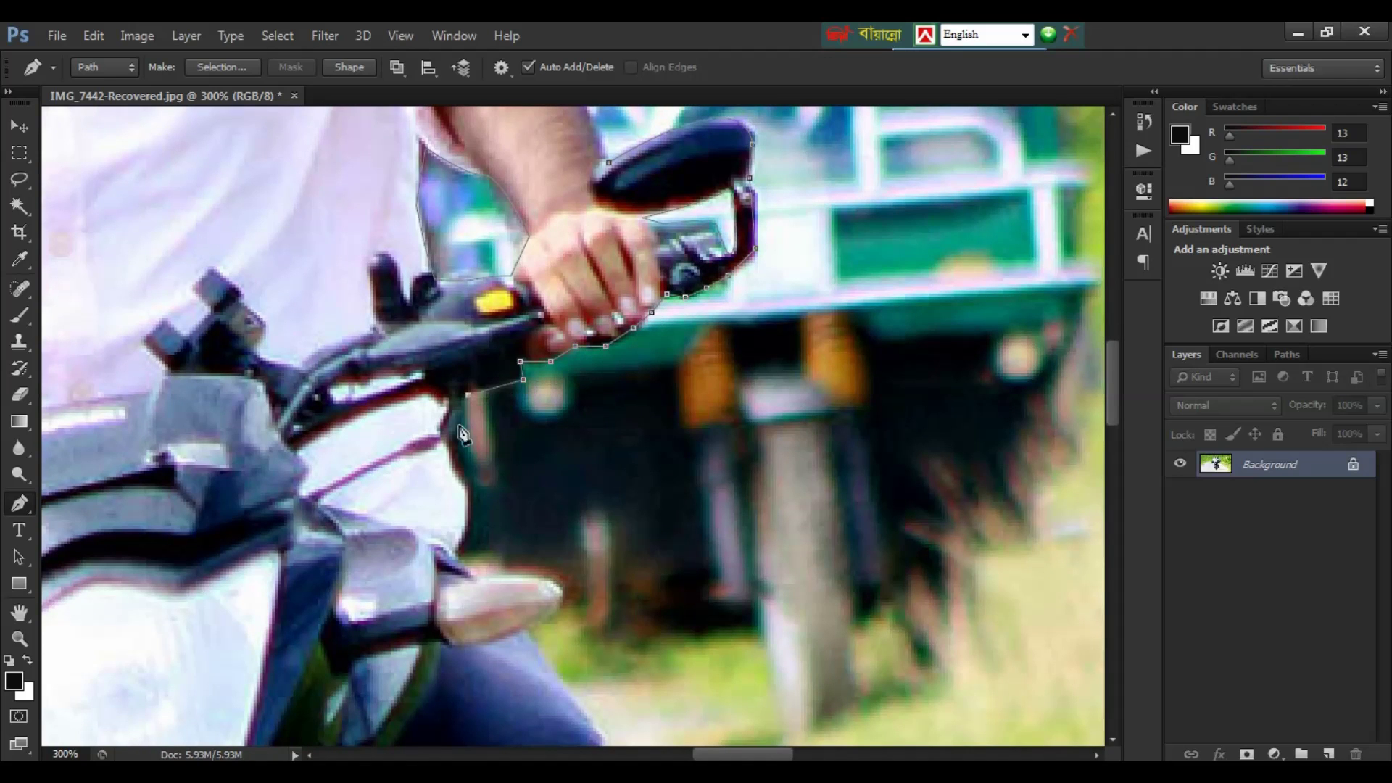
{"action": "key", "text": "ctrl+minus"}
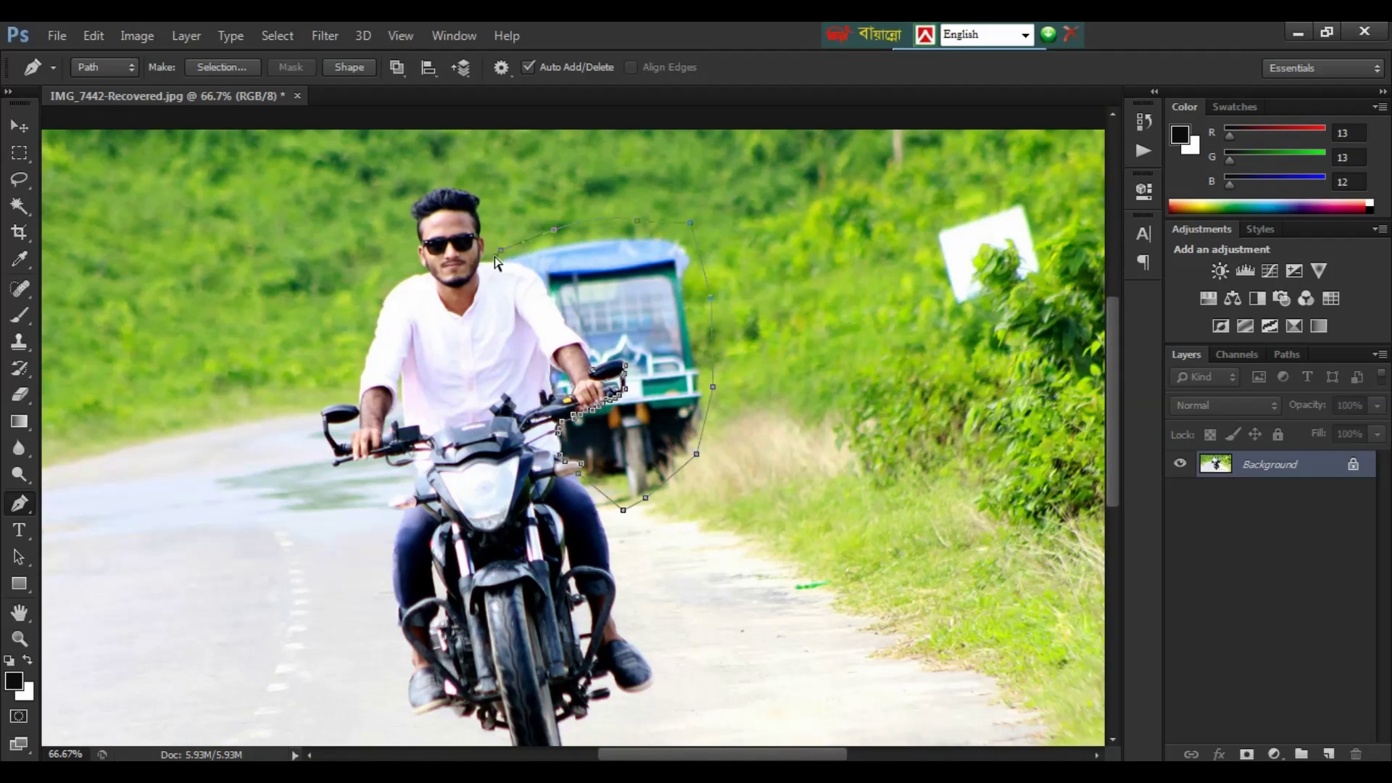
{"action": "key", "text": "ctrl+plus"}
{"action": "key", "text": "ctrl+plus"}
{"action": "key", "text": "ctrl+plus"}
{"action": "left_click", "coordinate": [702, 433]}
{"action": "scroll", "coordinate": [732, 471], "scroll_direction": "down", "scroll_amount": 3}
{"action": "key", "text": "ctrl+minus"}
{"action": "key", "text": "ctrl+minus"}
{"action": "key", "text": "ctrl+minus"}
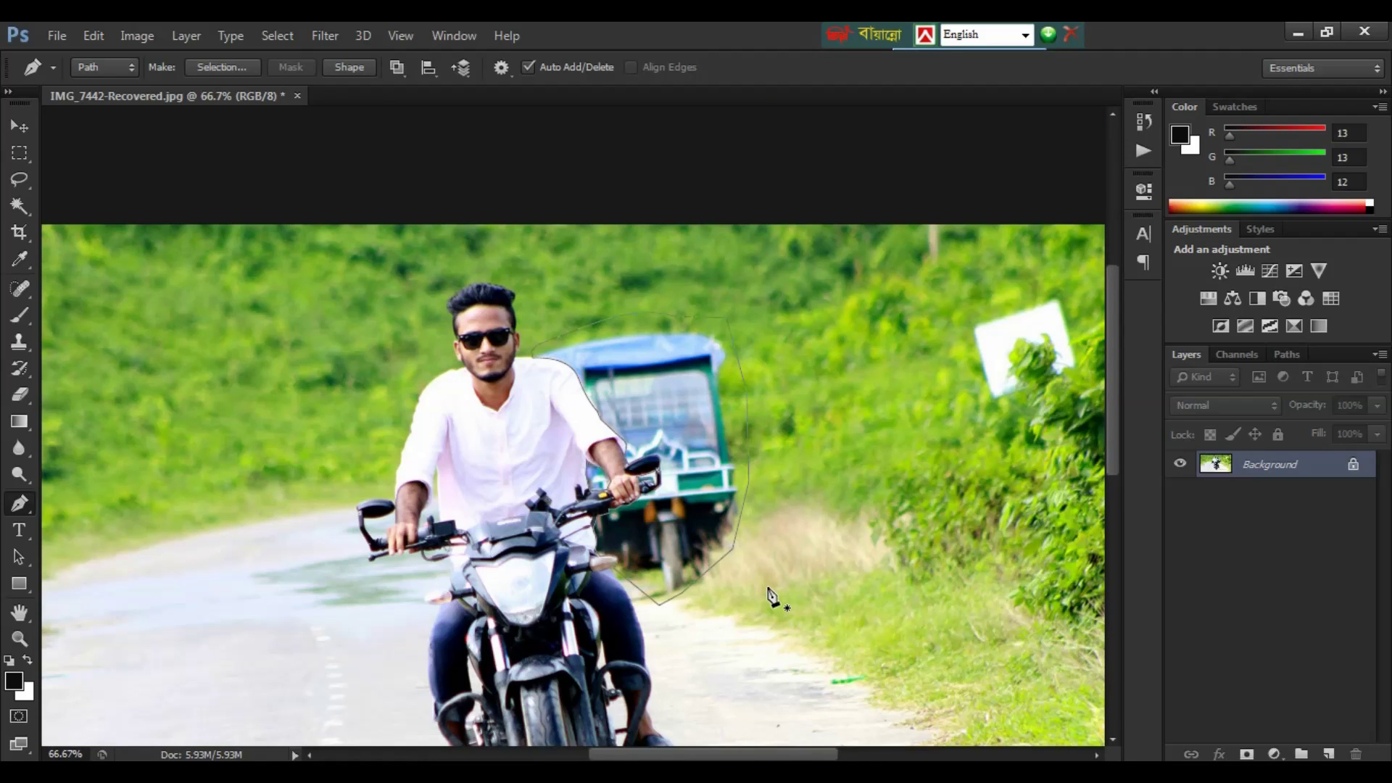
- Load the auto-rickshaw path as a selection and preview the photo full screen
{"action": "key", "text": "ctrl+Return"}
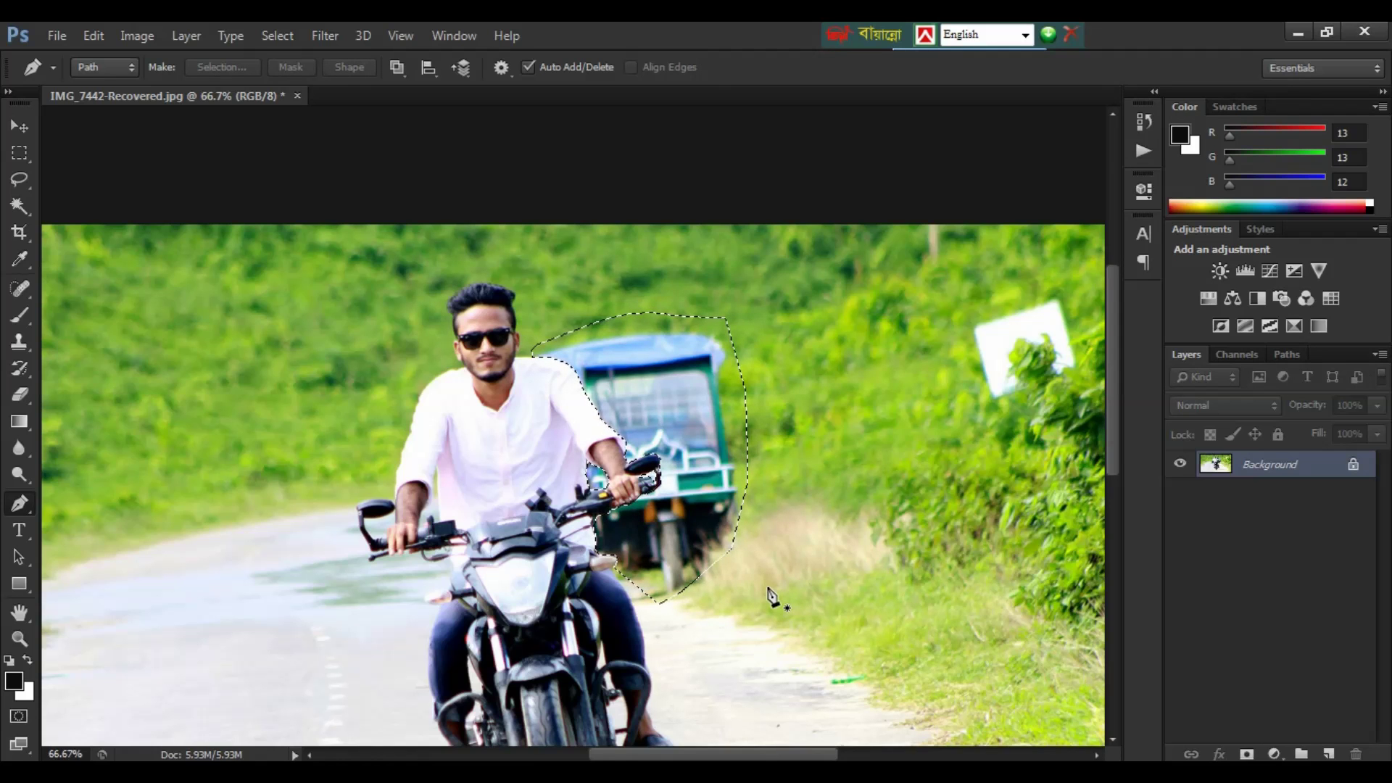
{"action": "key", "text": "f"}
{"action": "key", "text": "f"}
{"action": "key", "text": "ctrl+plus"}
{"action": "key", "text": "ctrl+plus"}
- Choose the Clone Stamp and enlarge its brush considerably
{"action": "key", "text": "s"}
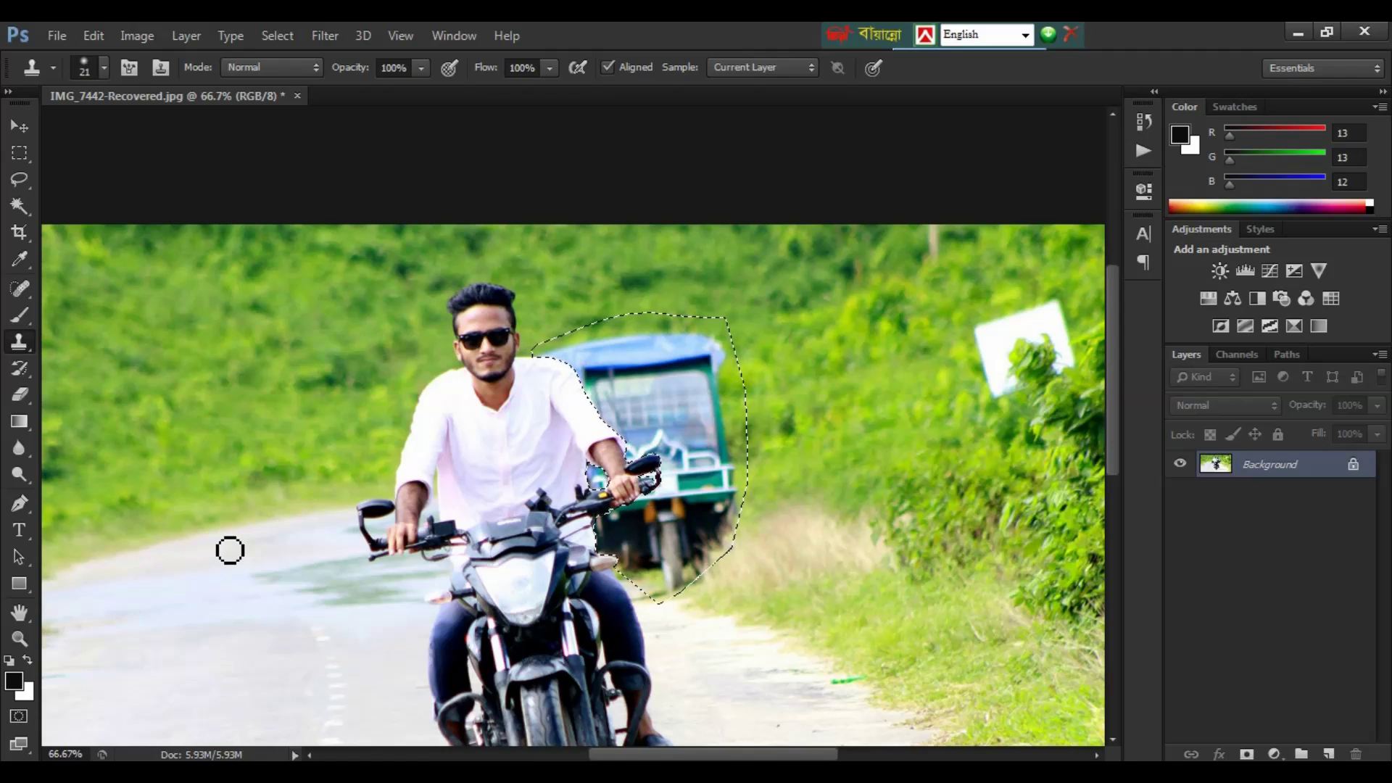
{"action": "key", "text": "bracketright"}
{"action": "key", "text": "bracketright"}
{"action": "key", "text": "bracketright"}
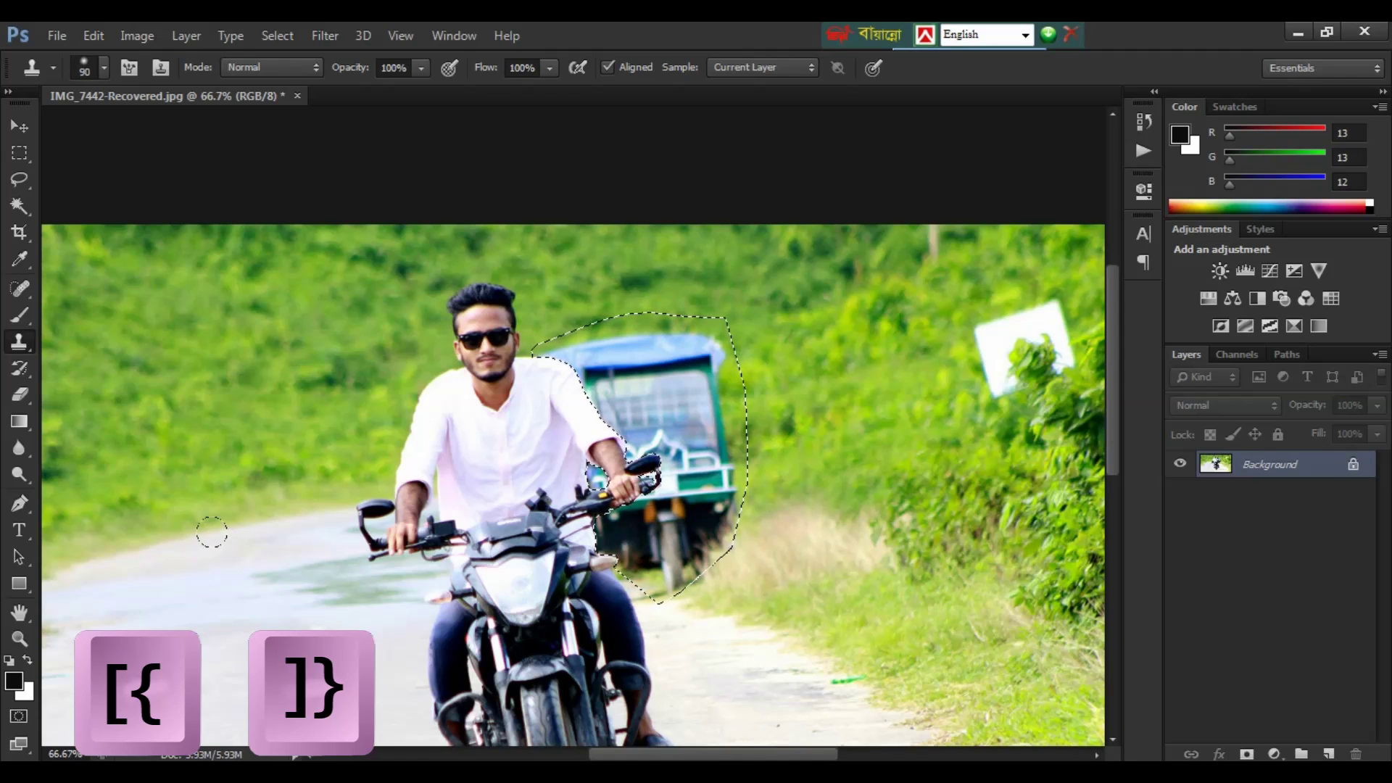
{"action": "key", "text": "bracketright"}
{"action": "key", "text": "bracketright"}
{"action": "key", "text": "bracketright"}
{"action": "key", "text": "bracketright"}
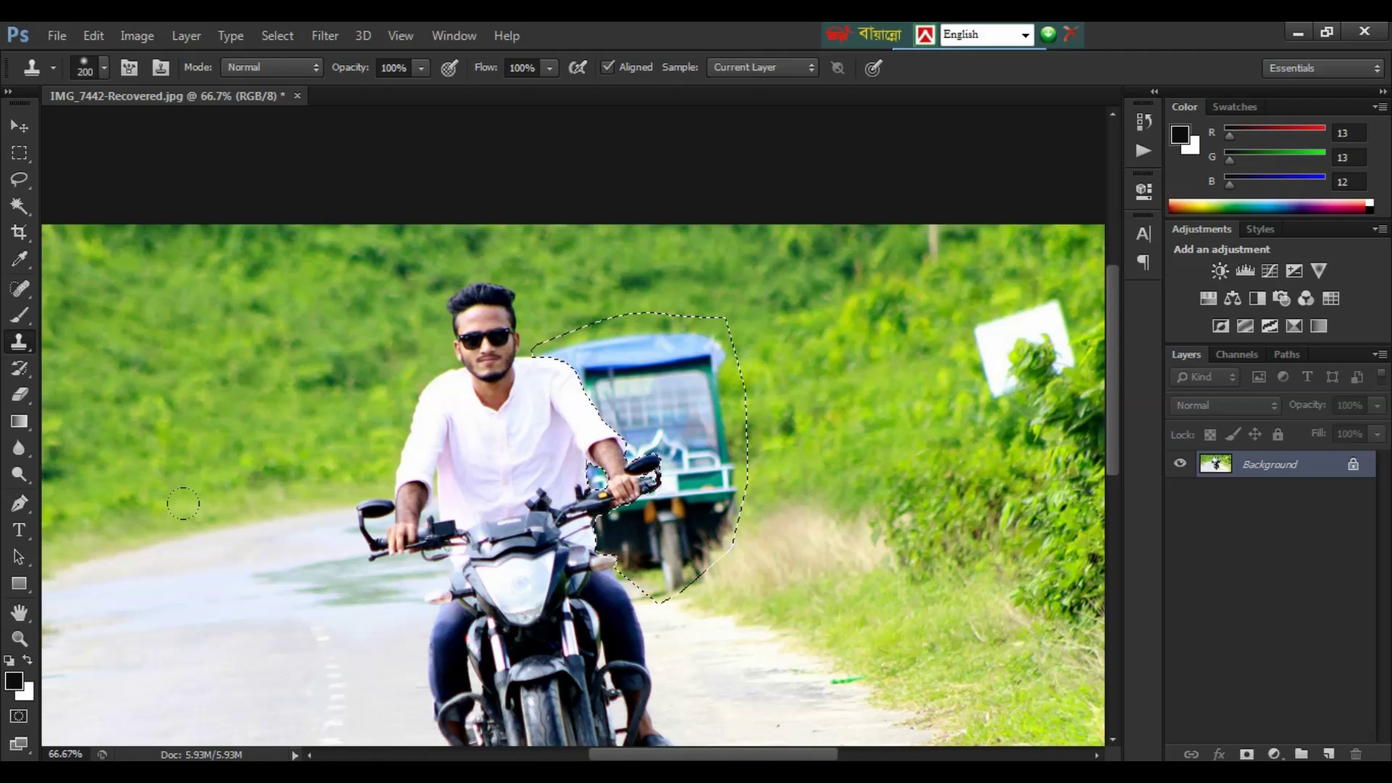
{"action": "key", "text": "ctrl+minus"}
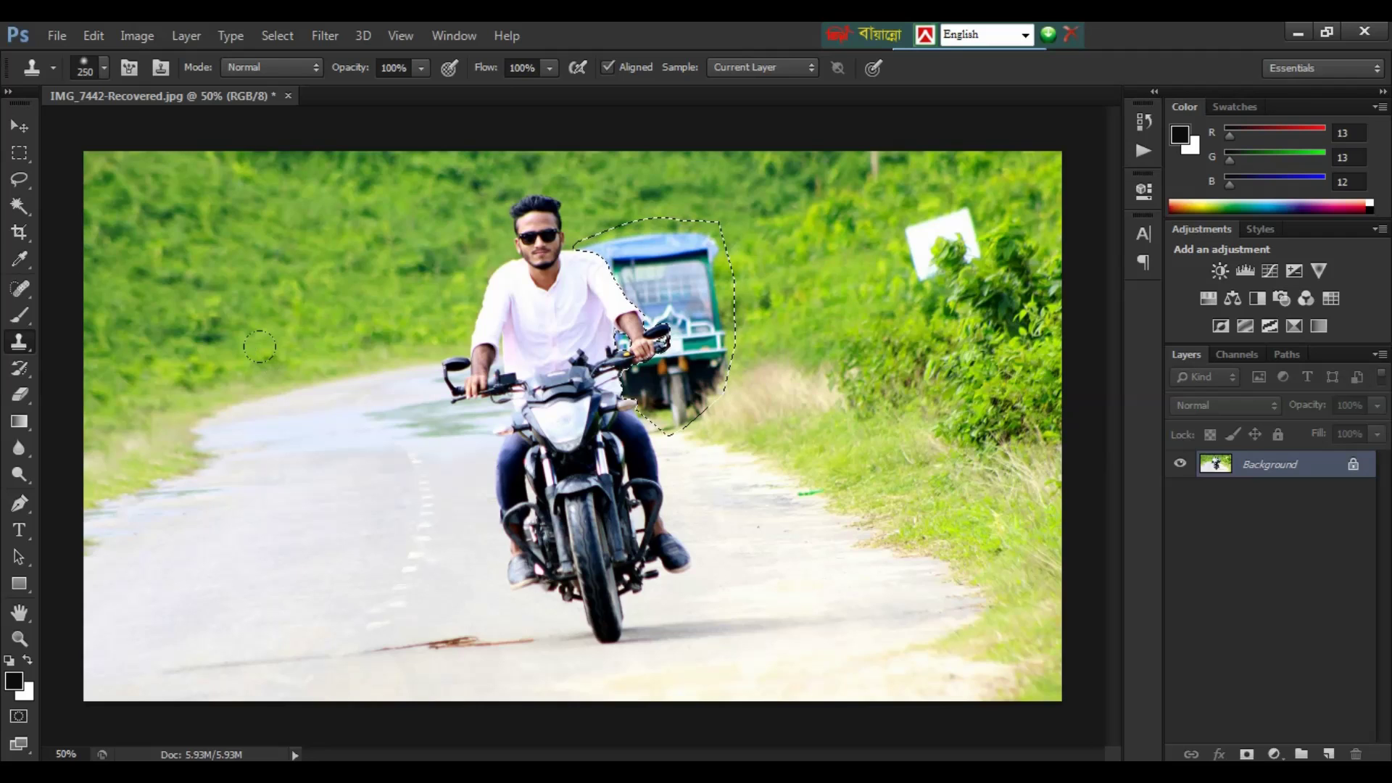
{"action": "key", "text": "bracketright"}
{"action": "key", "text": "bracketright"}
- Clone road and grass over the auto-rickshaw, undoing the stroke over the shirt, then deselect
{"action": "left_click_drag", "start_coordinate": [302, 358], "coordinate": [436, 247]}
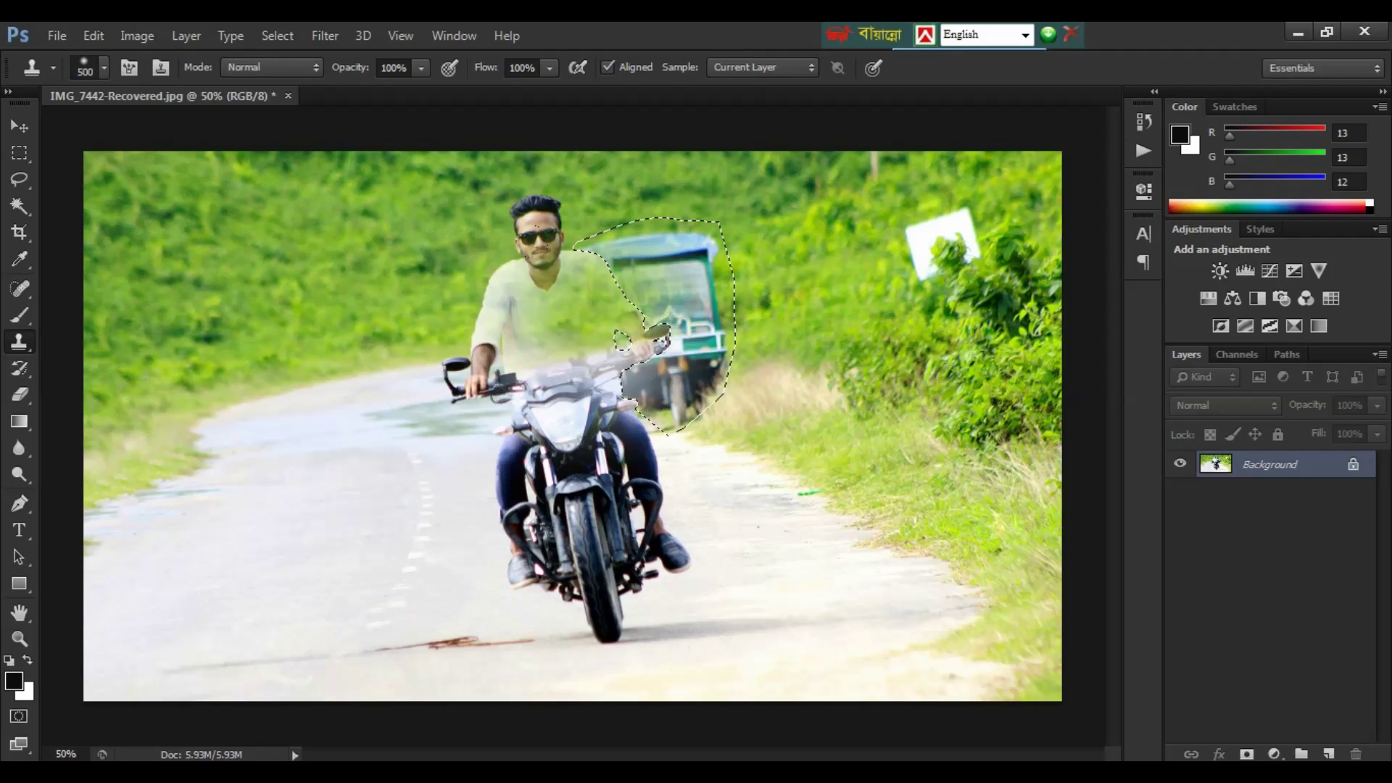
{"action": "key", "text": "ctrl+alt+z"}
{"action": "key", "text": "ctrl+alt+z"}
{"action": "key", "text": "ctrl+alt+z"}
{"action": "left_click_drag", "start_coordinate": [638, 305], "coordinate": [682, 330]}
{"action": "key", "text": "ctrl+alt+z"}
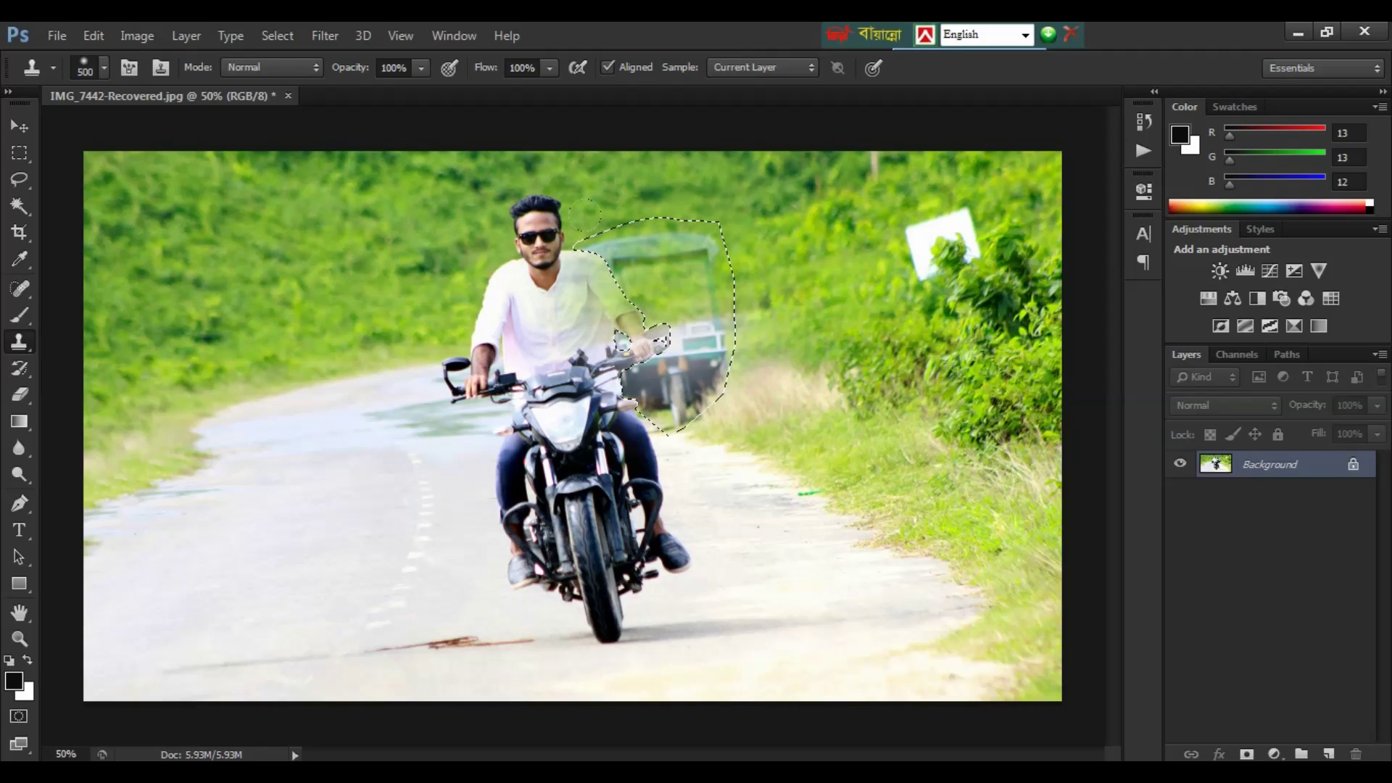
{"action": "key", "text": "ctrl+shift+z"}
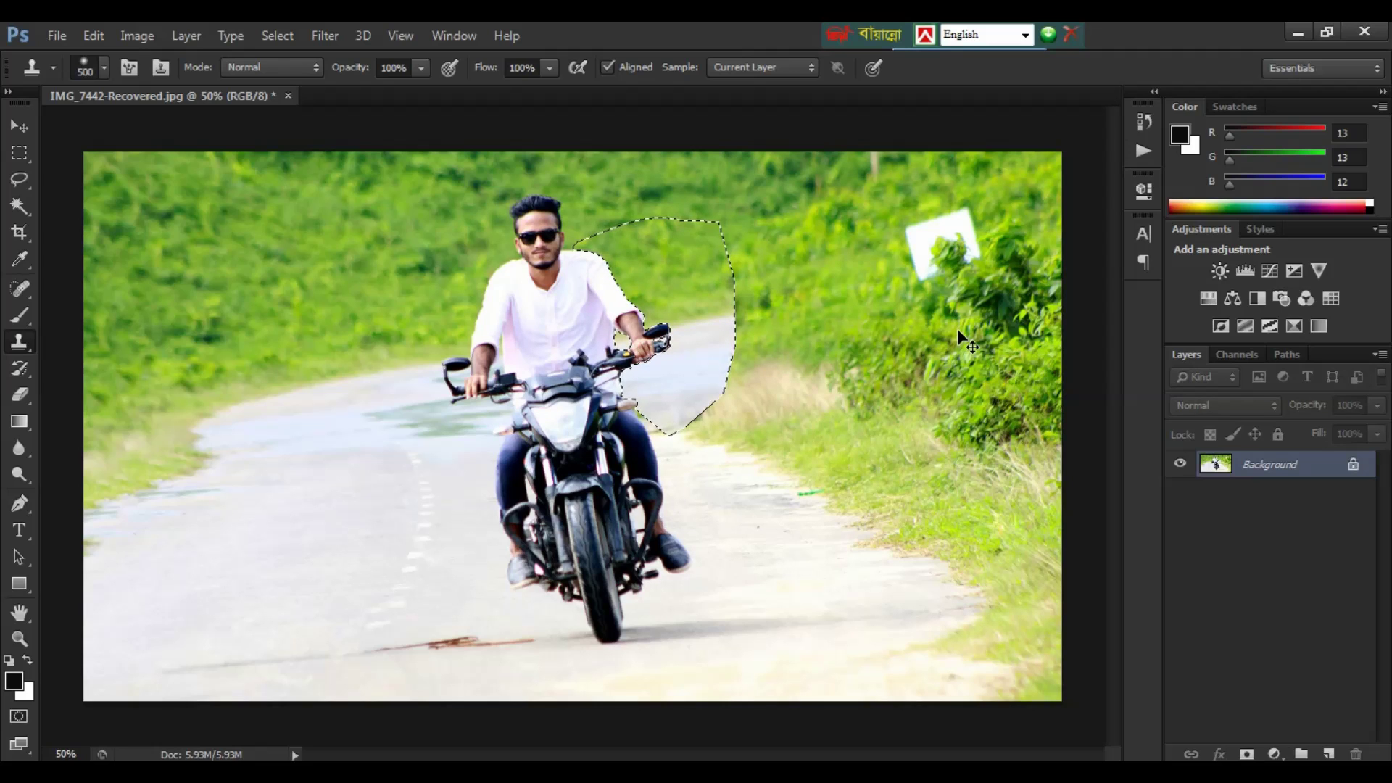
{"action": "key", "text": "ctrl+d"}
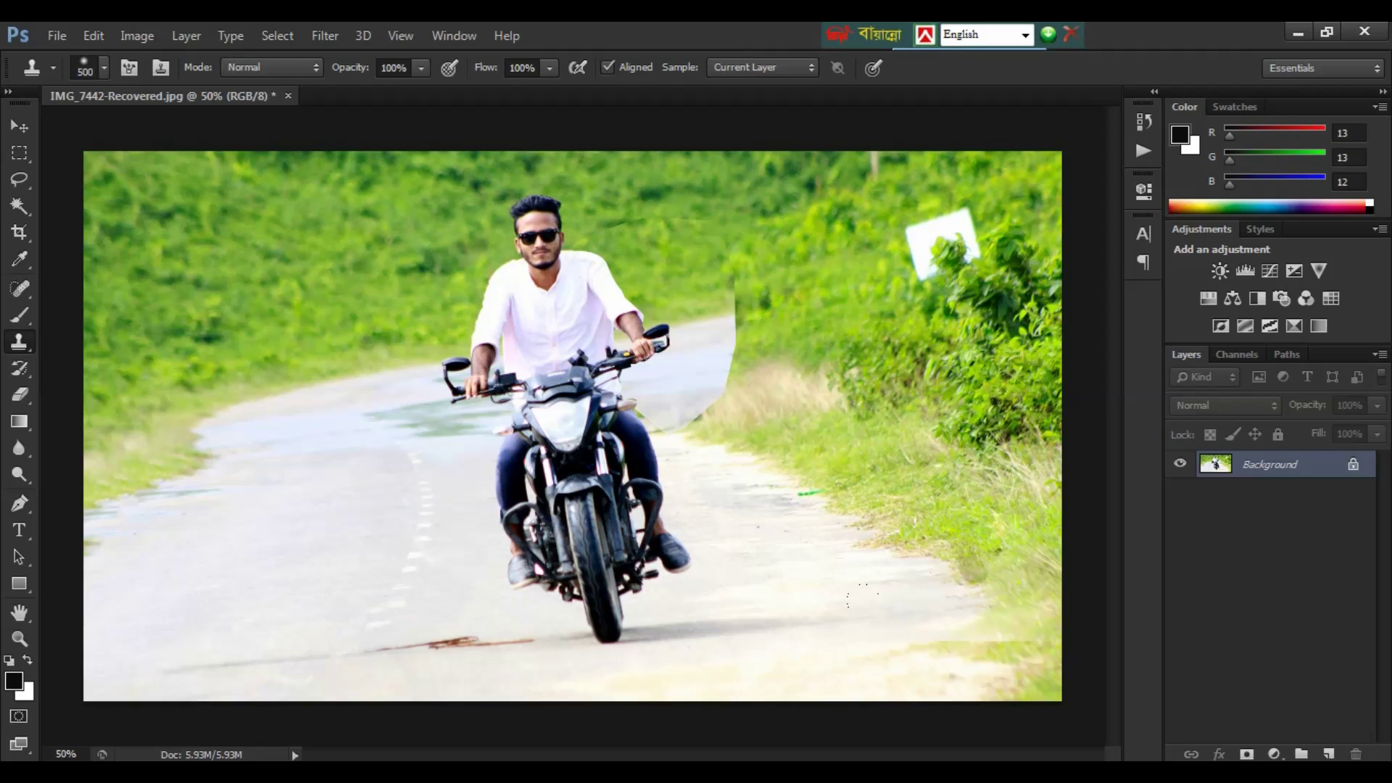
- Zoom in on the pale patch near the rider's head and shrink the clone brush
{"action": "key", "text": "ctrl+plus"}
{"action": "key", "text": "ctrl+plus"}
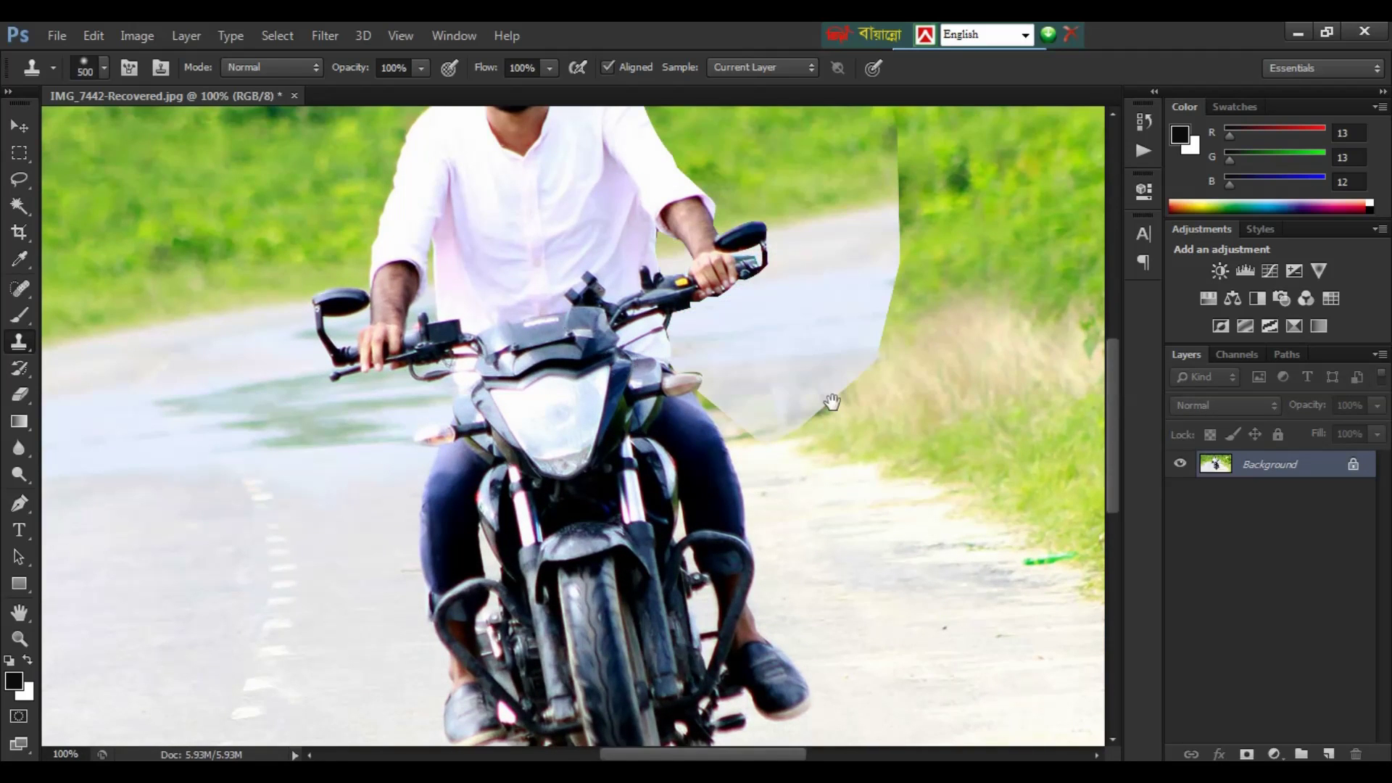
{"action": "left_click_drag", "start_coordinate": [811, 411], "coordinate": [659, 569]}
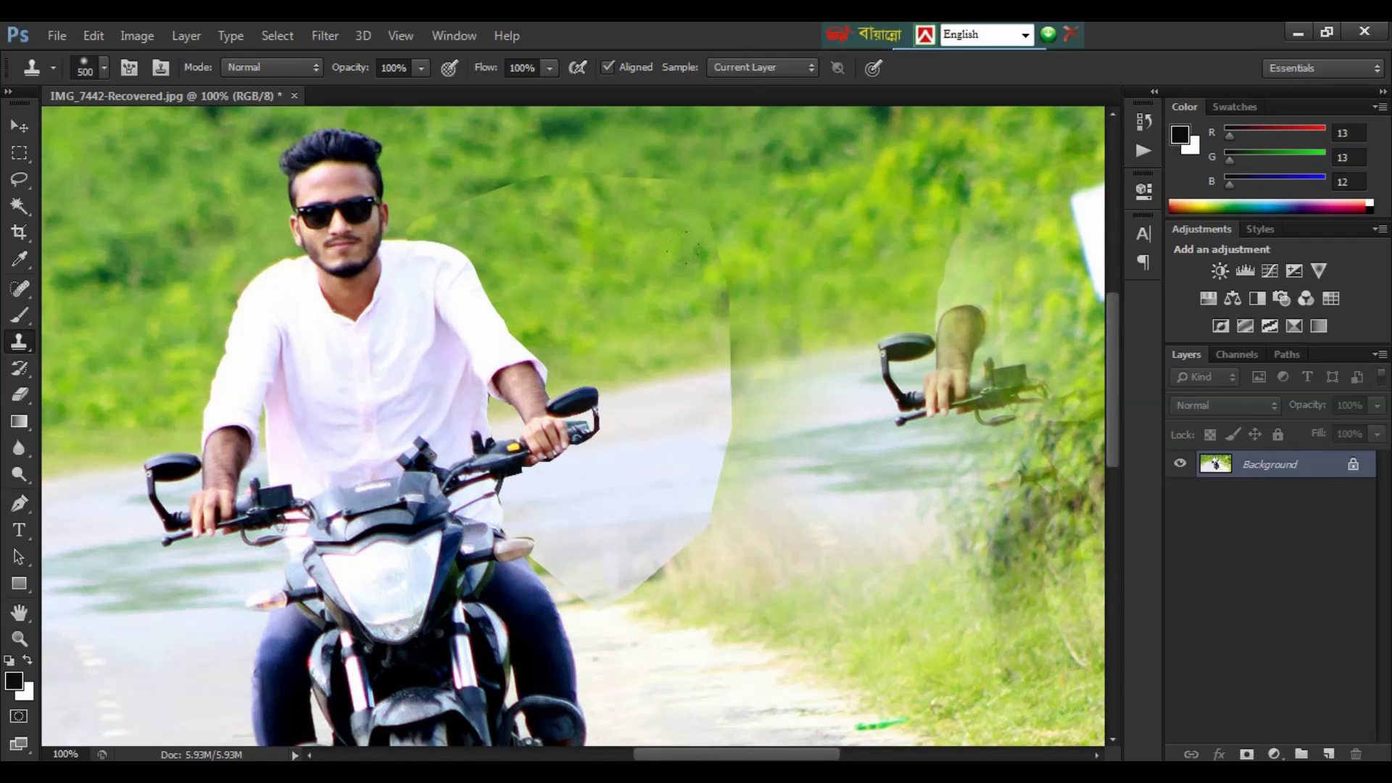
{"action": "key", "text": "bracketleft"}
{"action": "key", "text": "bracketleft"}
{"action": "key", "text": "bracketleft"}
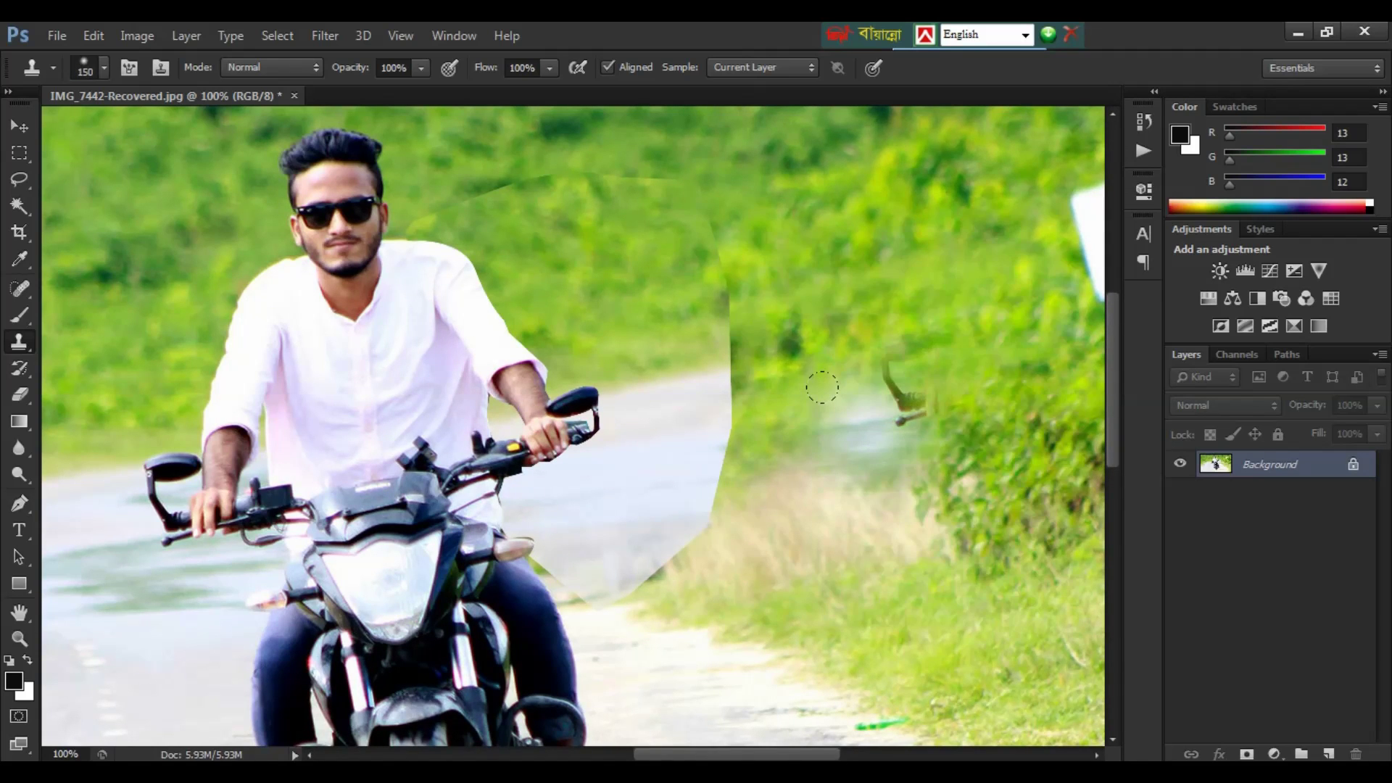
{"action": "key", "text": "bracketleft"}
{"action": "key", "text": "bracketleft"}
{"action": "key", "text": "bracketleft"}
- Clone foliage over the whitish patch and its edges, then zoom out to the whole photo
{"action": "left_click", "coordinate": [863, 424]}
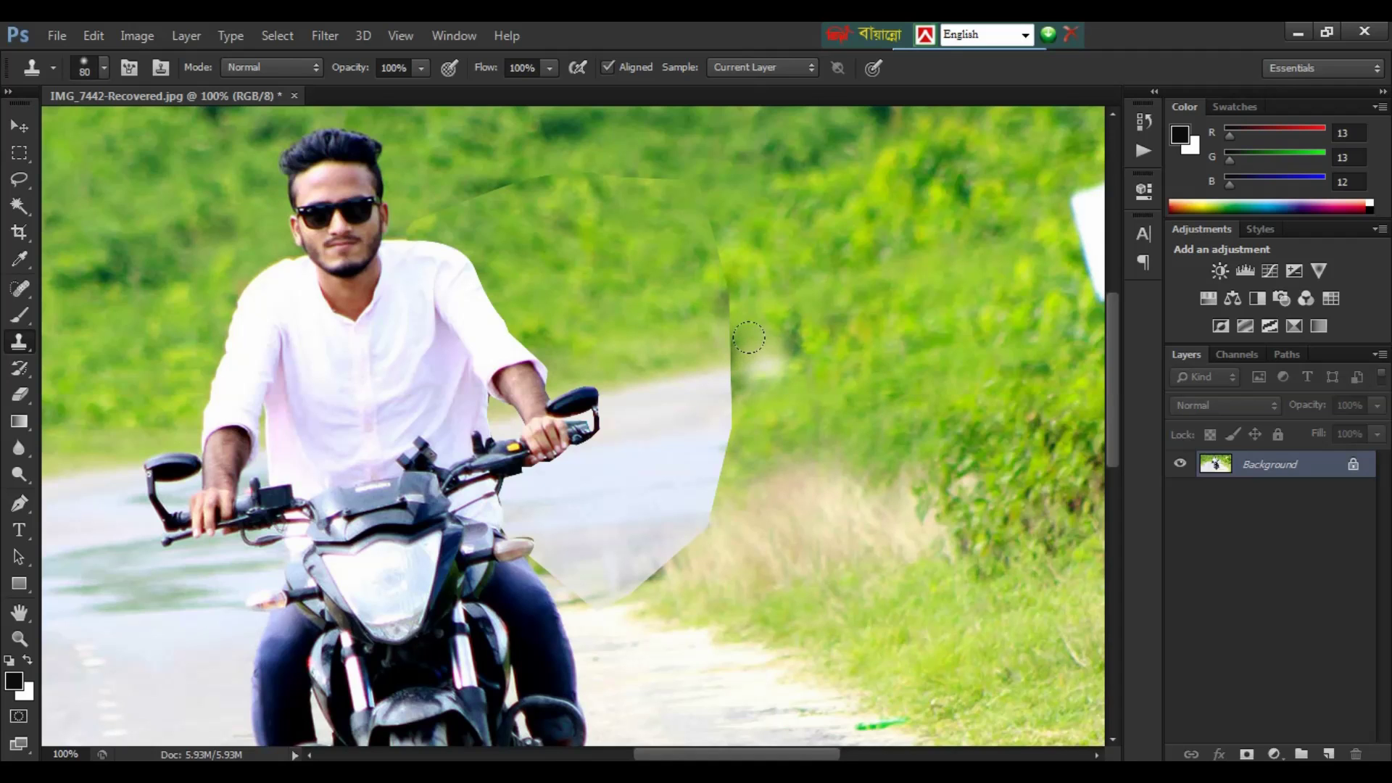
{"action": "left_click_drag", "start_coordinate": [749, 335], "coordinate": [723, 310]}
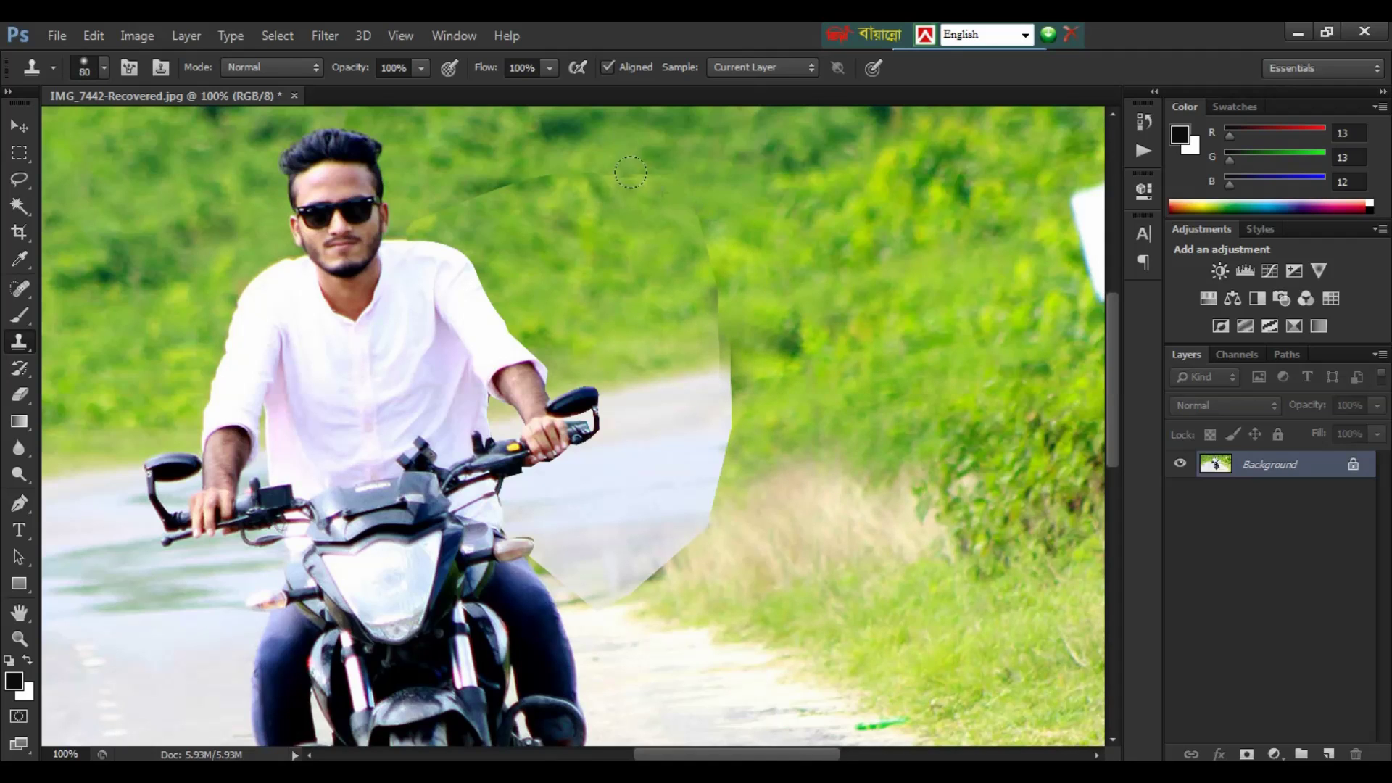
{"action": "left_click_drag", "start_coordinate": [591, 185], "coordinate": [537, 161]}
{"action": "mouse_move", "coordinate": [714, 276]}
{"action": "left_mouse_down"}
{"action": "mouse_move", "coordinate": [690, 573]}
{"action": "mouse_move", "coordinate": [718, 275]}
{"action": "left_mouse_up"}
{"action": "scroll", "coordinate": [622, 274], "scroll_direction": "up", "scroll_amount": 2}
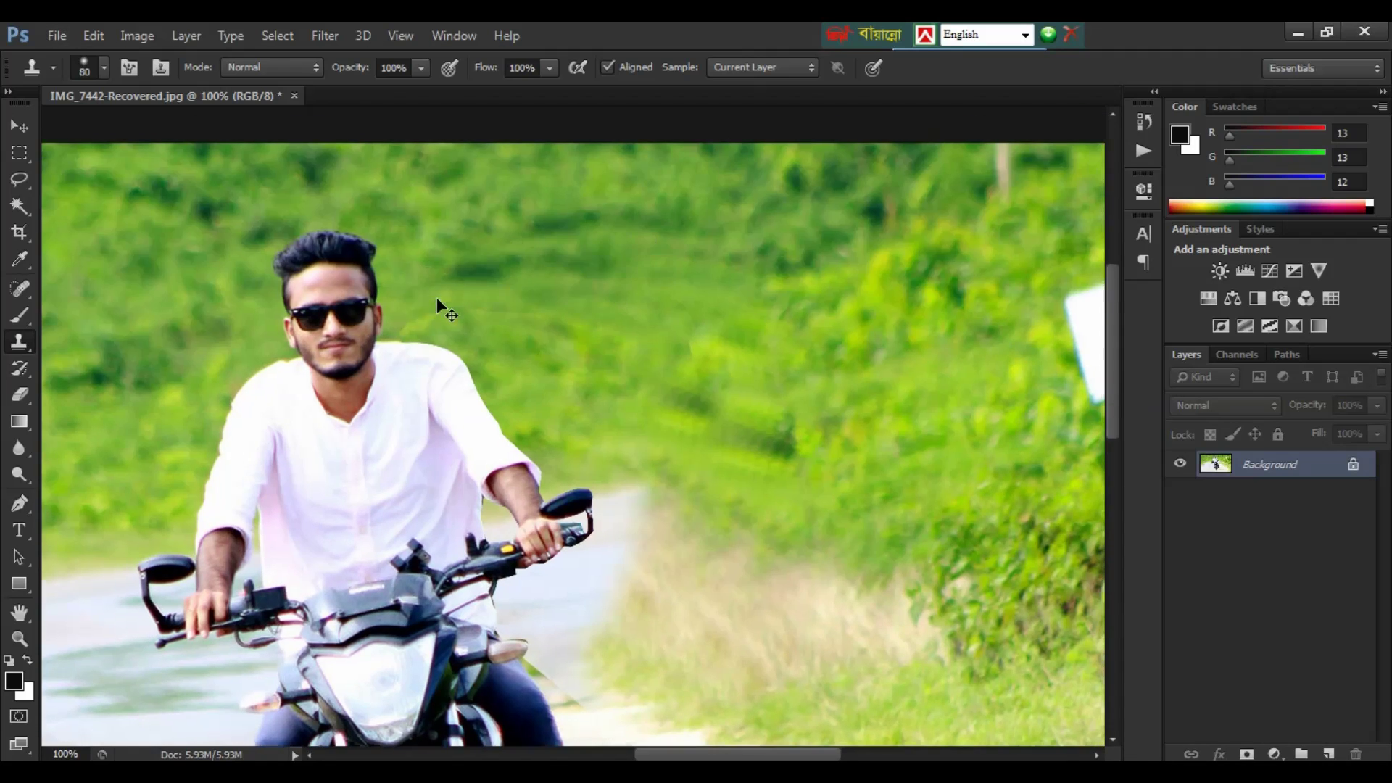
{"action": "key", "text": "ctrl+minus"}
{"action": "key", "text": "ctrl+minus"}
{"action": "key", "text": "ctrl+minus"}
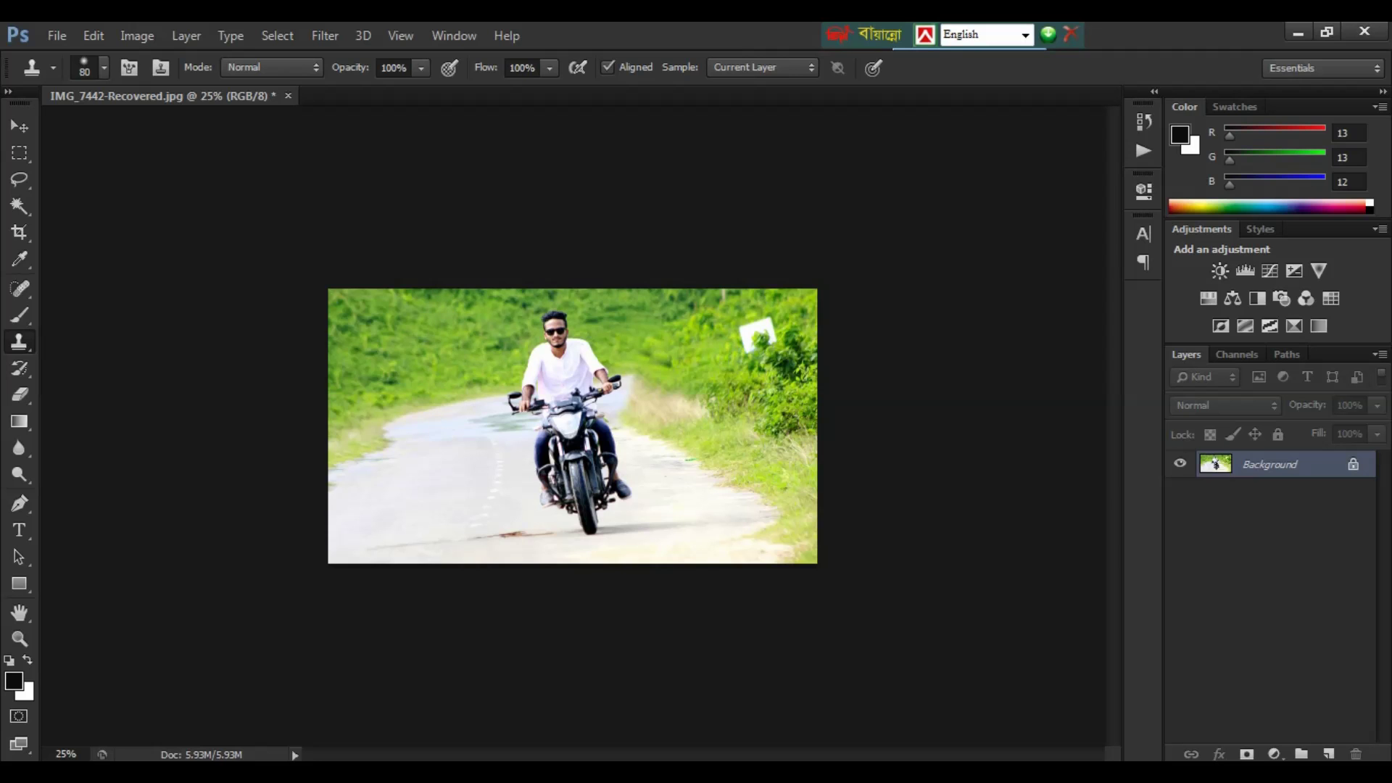
- Preview the photo full screen and point out the brown stain on the road
{"action": "key", "text": "f"}
{"action": "key", "text": "f"}
{"action": "key", "text": "ctrl+plus"}
{"action": "key", "text": "ctrl+plus"}
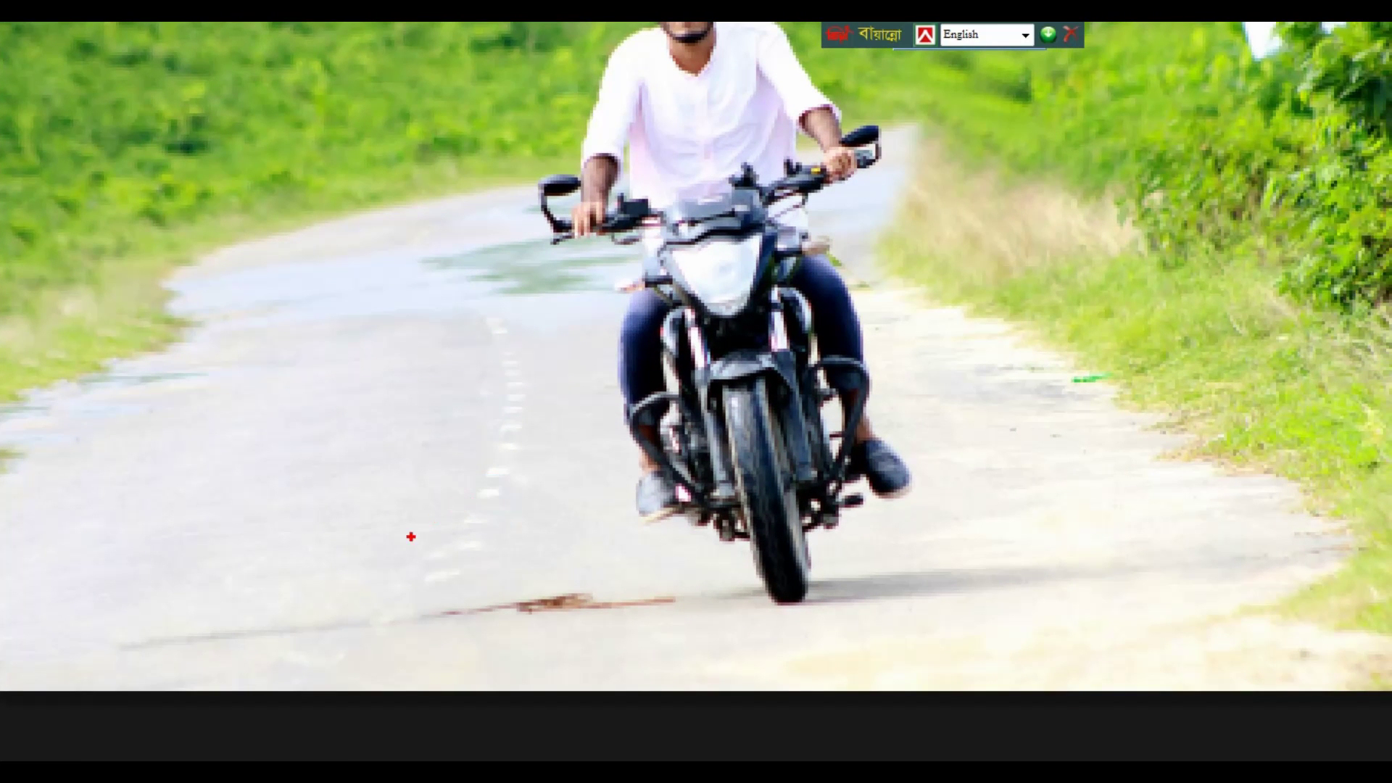
{"action": "left_click_drag", "start_coordinate": [419, 546], "coordinate": [641, 662]}
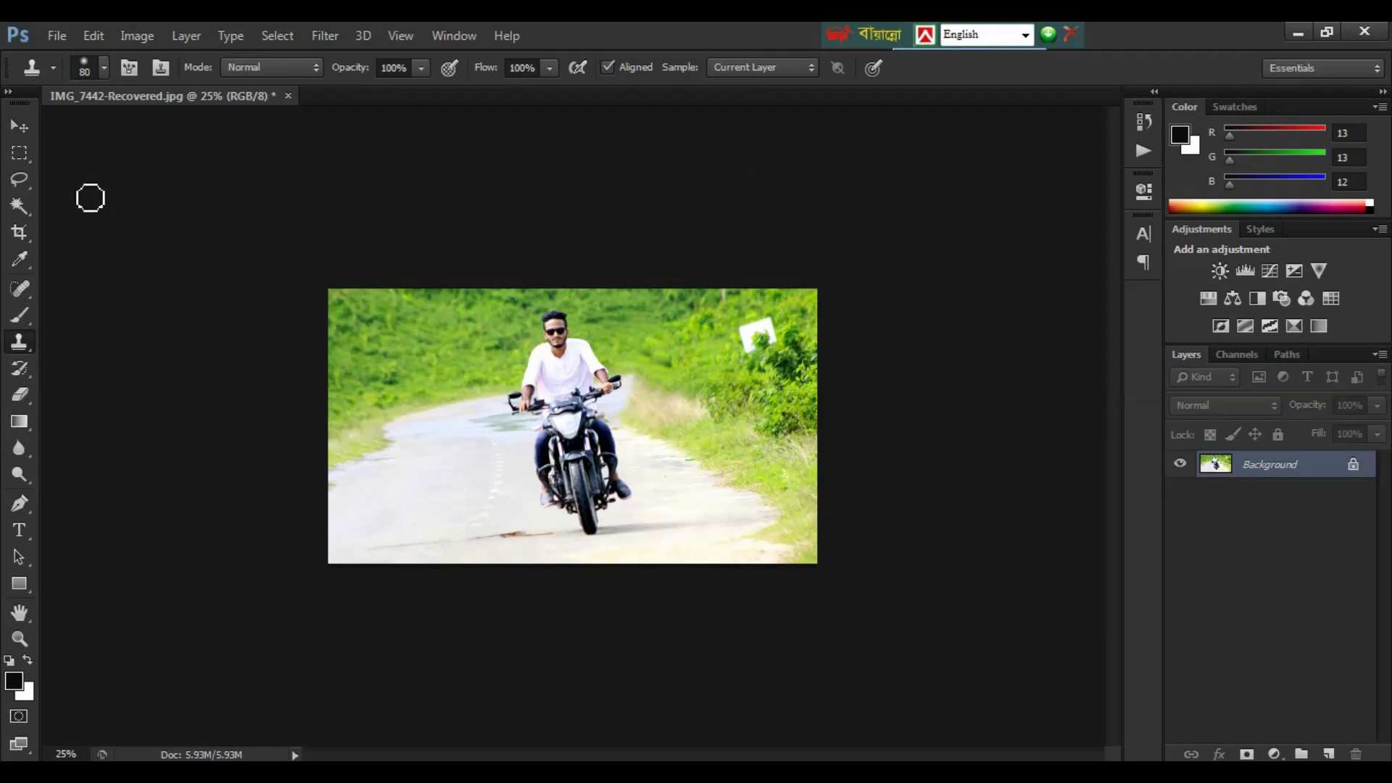
- Lasso a freehand selection around the brown road stain
{"action": "left_click", "coordinate": [25, 183]}
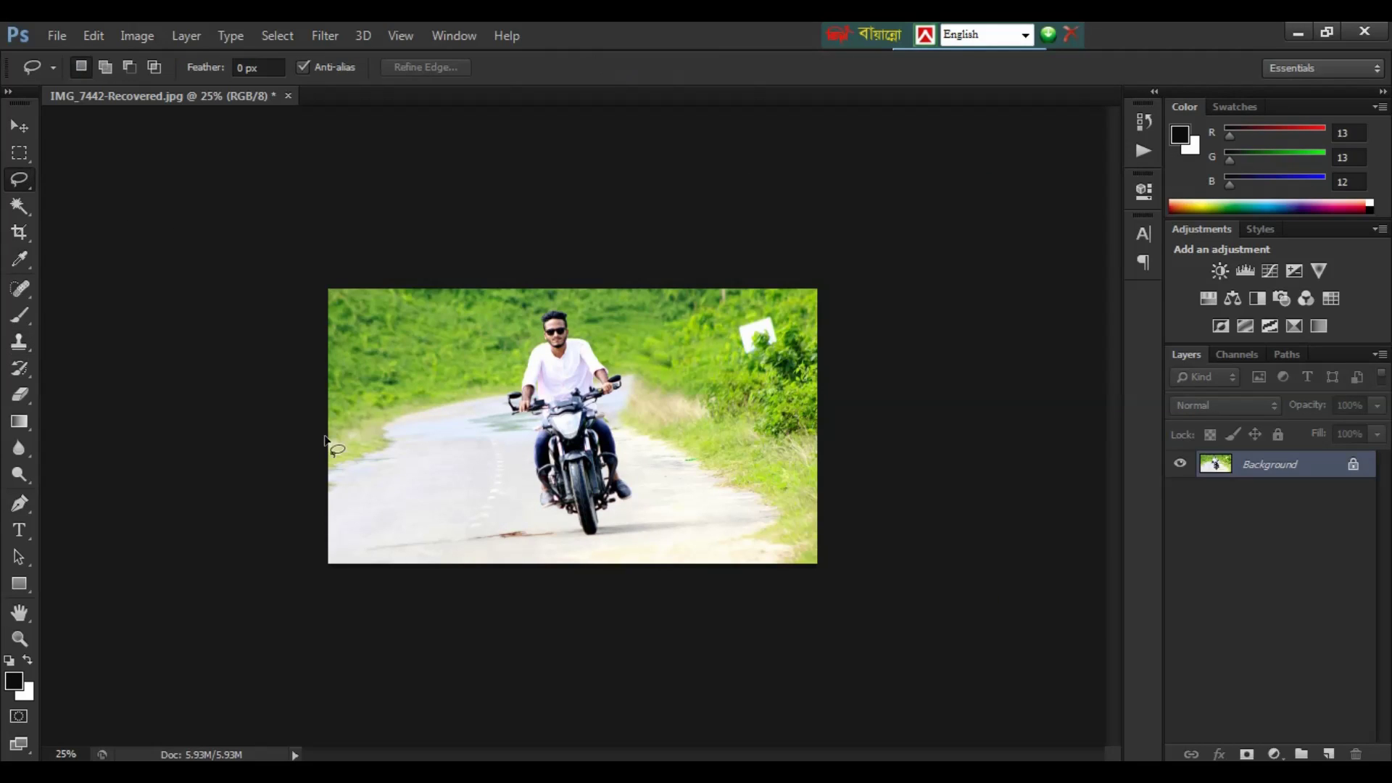
{"action": "left_click_drag", "start_coordinate": [424, 514], "coordinate": [557, 538]}
{"action": "left_click_drag", "start_coordinate": [558, 538], "coordinate": [408, 518]}
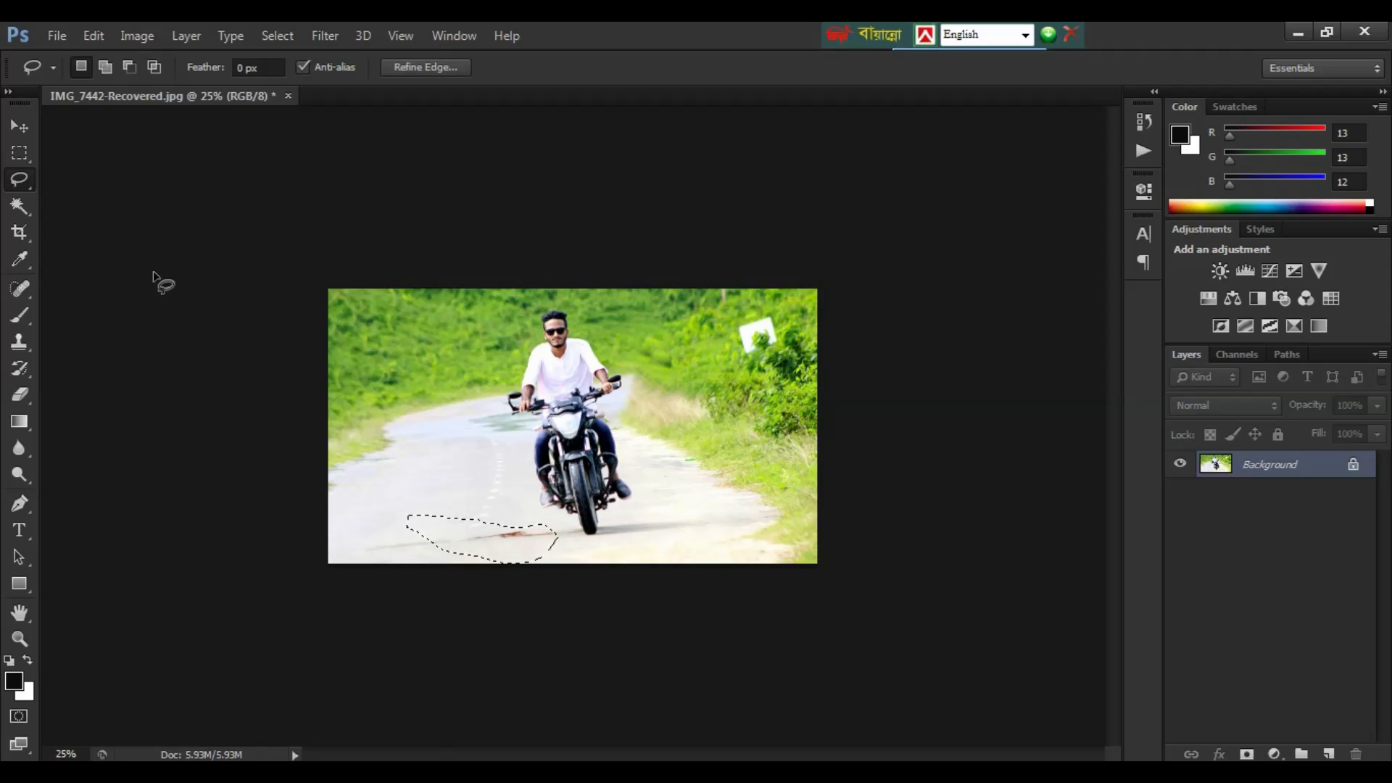
- Content-Aware fill the stain selection to replace it with road surface
{"action": "left_click", "coordinate": [93, 42]}
{"action": "left_click", "coordinate": [149, 308]}
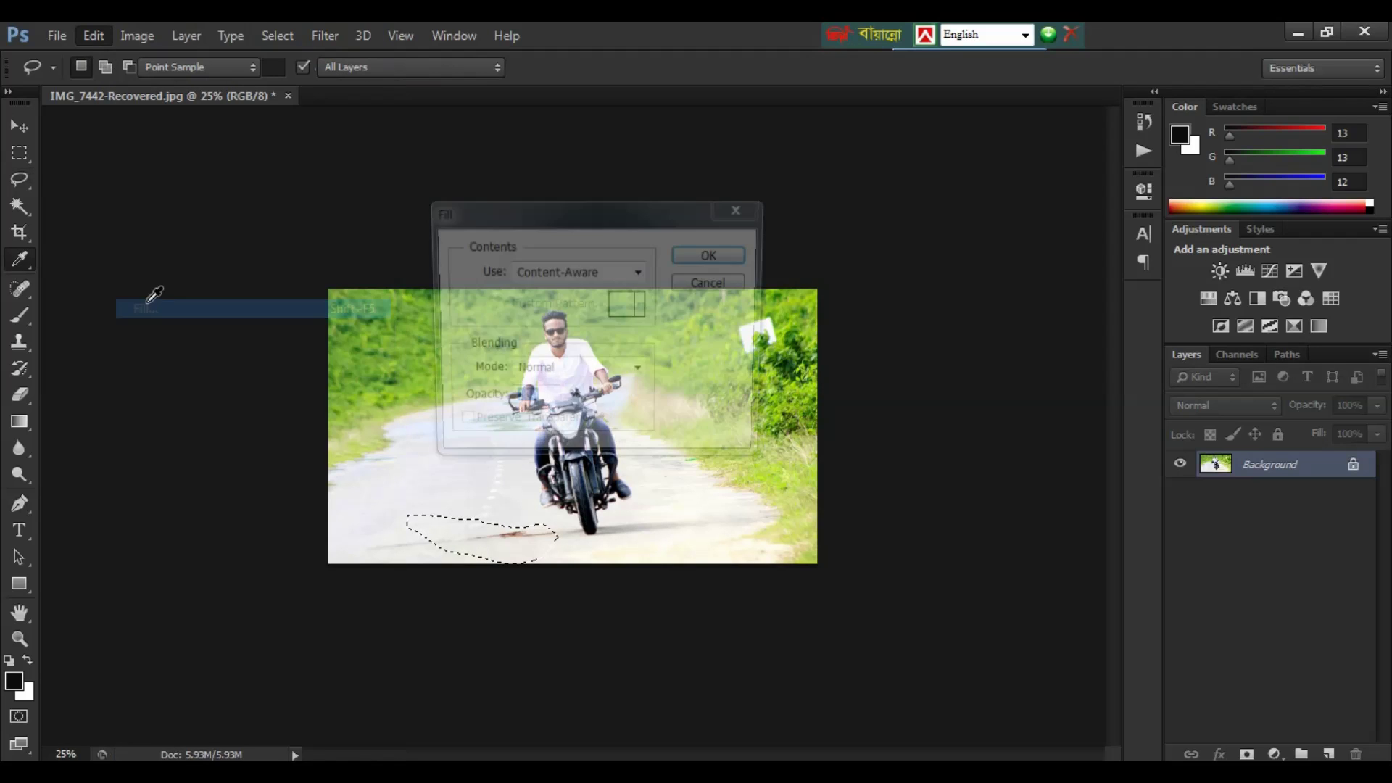
{"action": "left_click", "coordinate": [699, 260]}
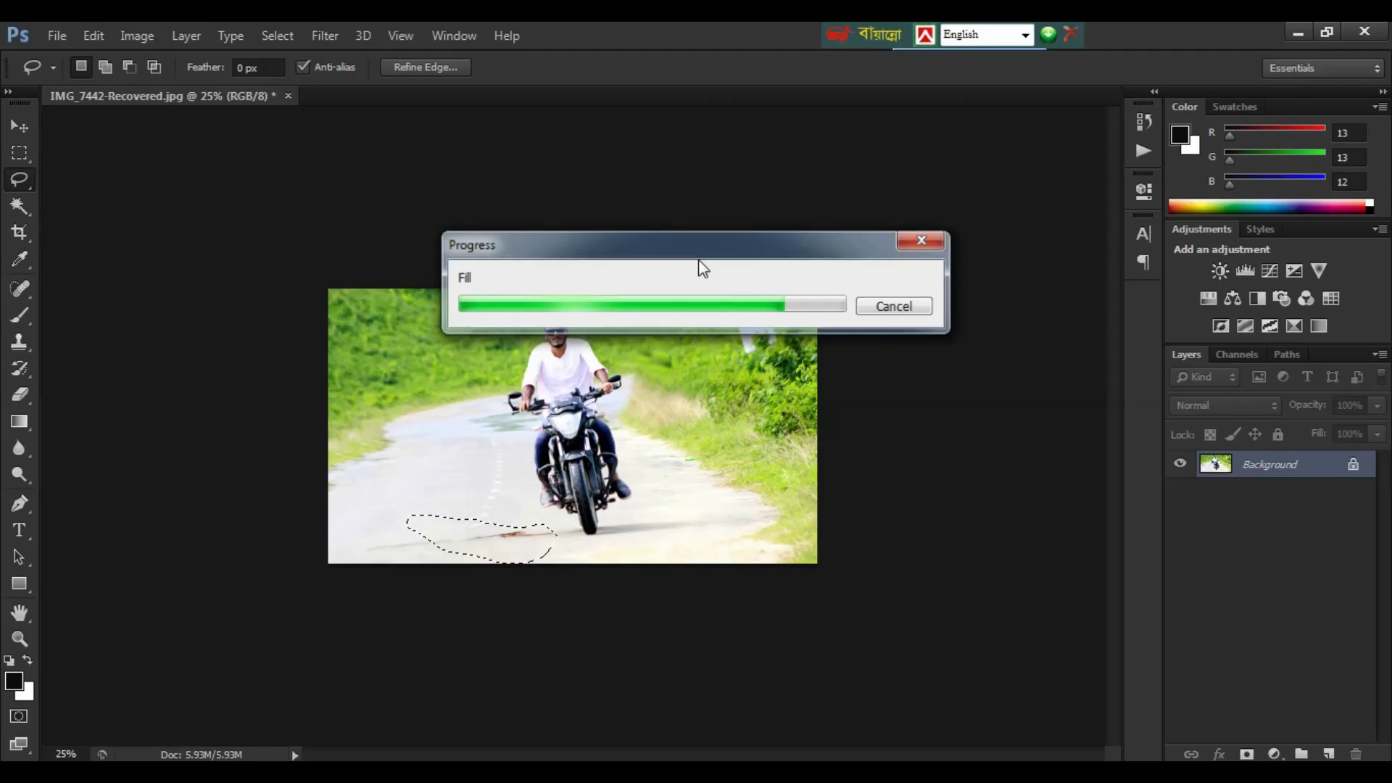
{"action": "key", "text": "ctrl+d"}
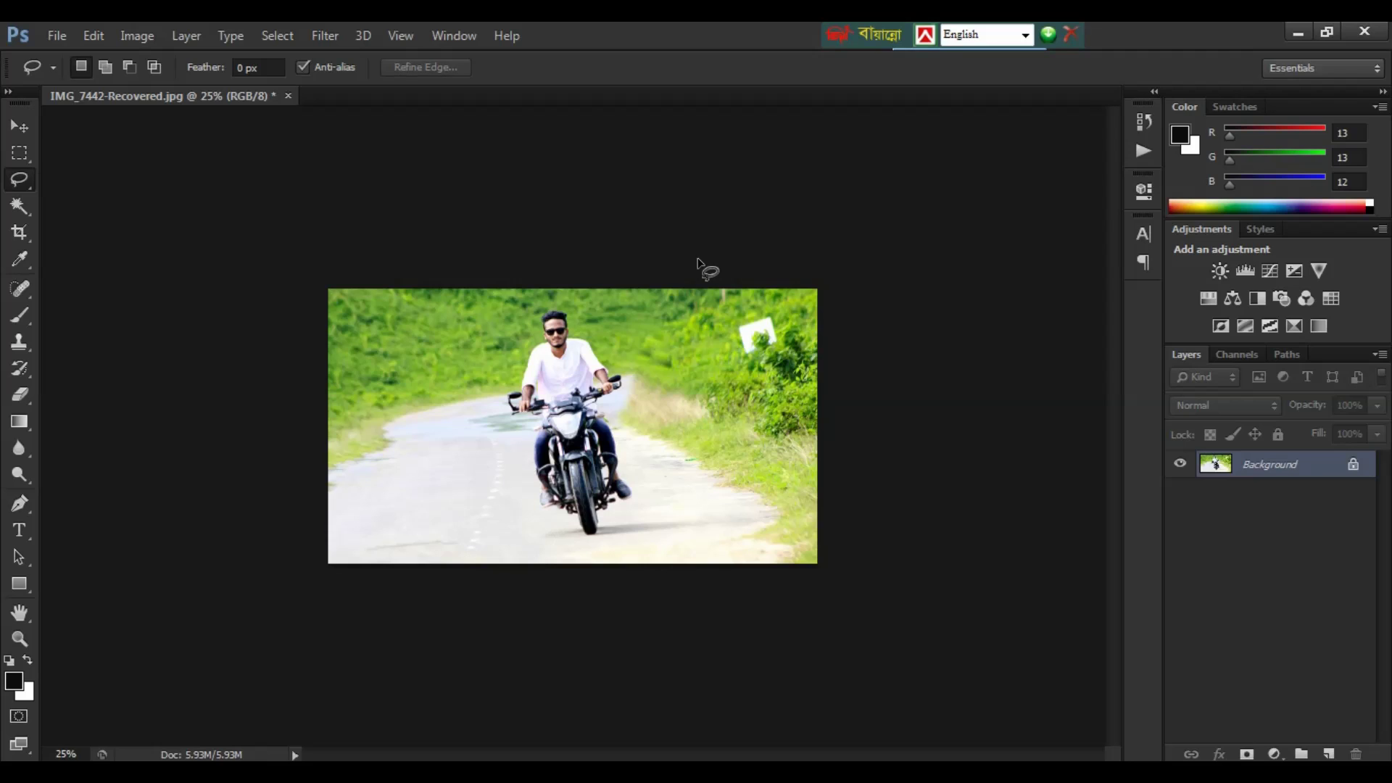